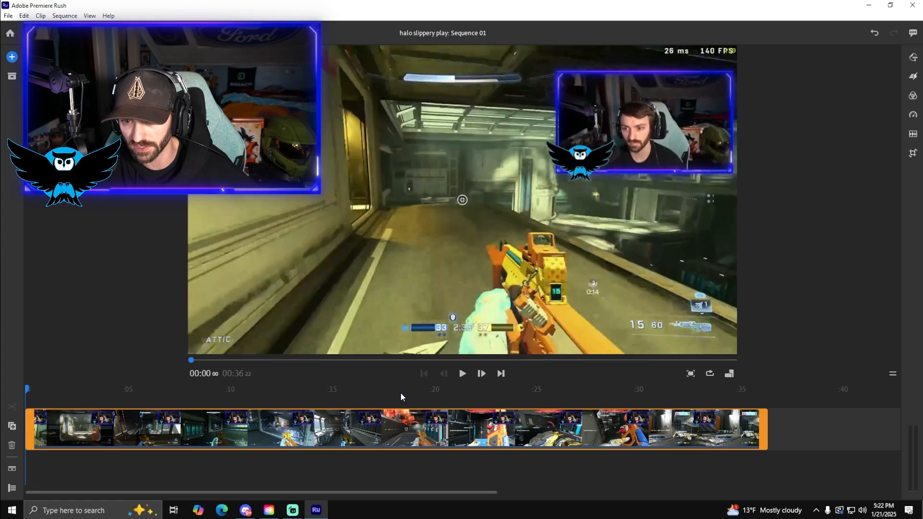
Preview the gameplay clip from the start to around 00:30, and return the playhead to the beginning of the sequence
{"action": "left_click", "coordinate": [457, 374]}
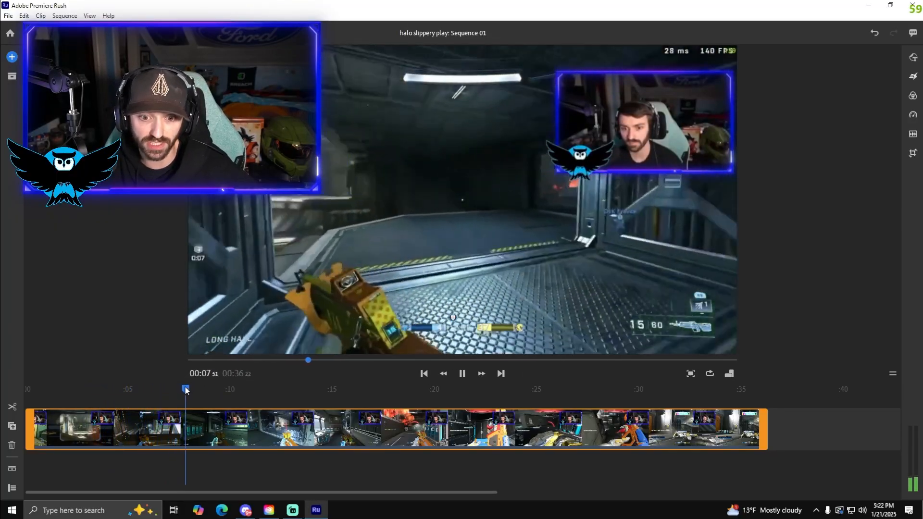
{"action": "left_click_drag", "start_coordinate": [218, 387], "coordinate": [646, 402]}
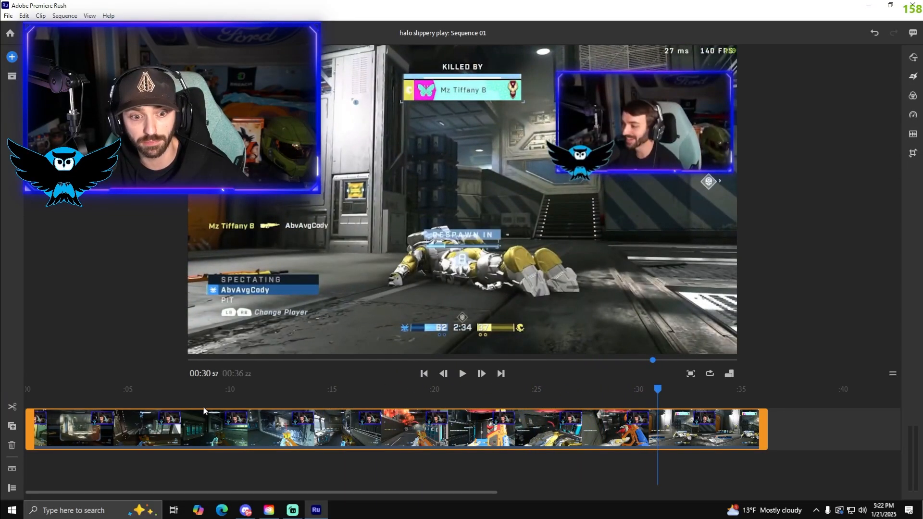
{"action": "left_click", "coordinate": [37, 392]}
{"action": "left_click_drag", "start_coordinate": [37, 394], "coordinate": [23, 393]}
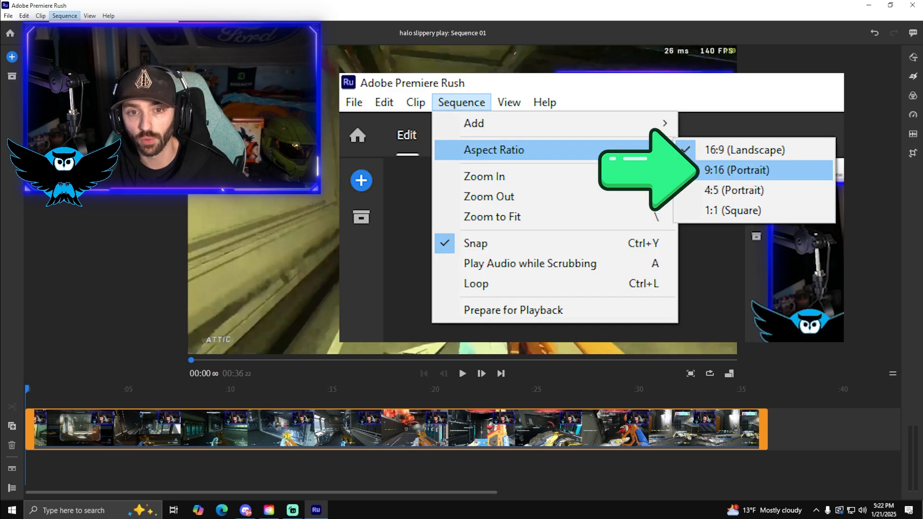
Change the sequence's aspect ratio to 9:16 (Portrait)
{"action": "left_click", "coordinate": [209, 52]}
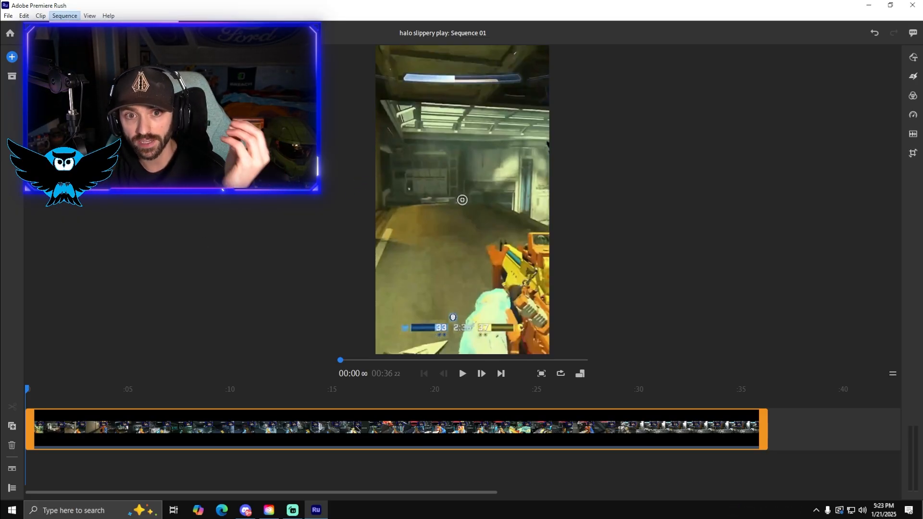
{"action": "left_click", "coordinate": [212, 48]}
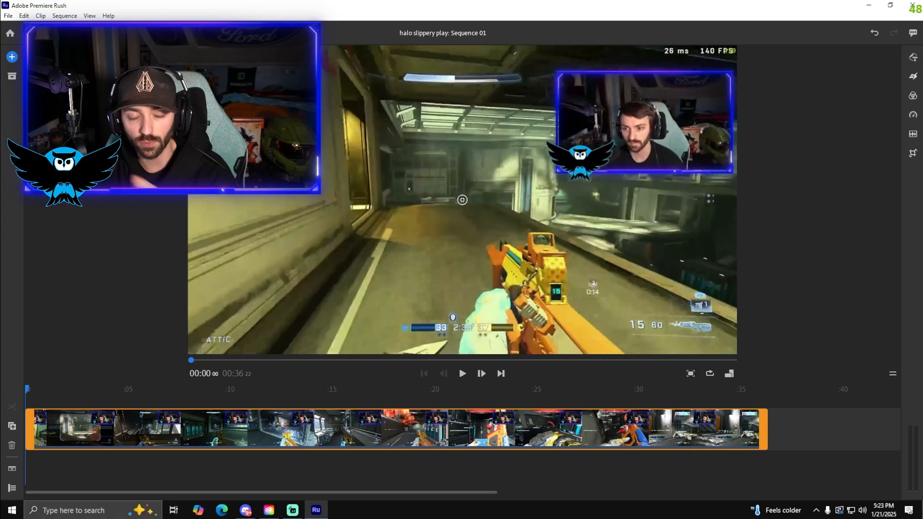
{"action": "left_click", "coordinate": [67, 16]}
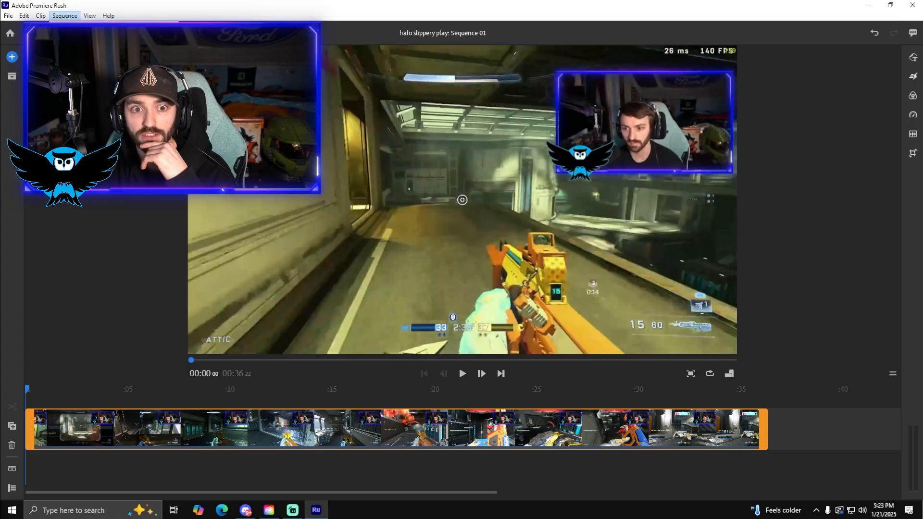
{"action": "left_click", "coordinate": [211, 58]}
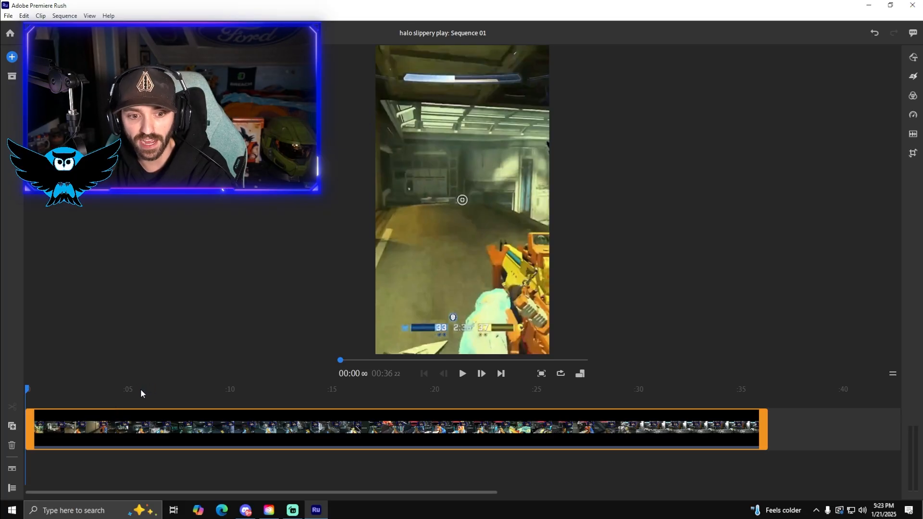
Duplicate the gameplay clip on the timeline
{"action": "left_click", "coordinate": [12, 428]}
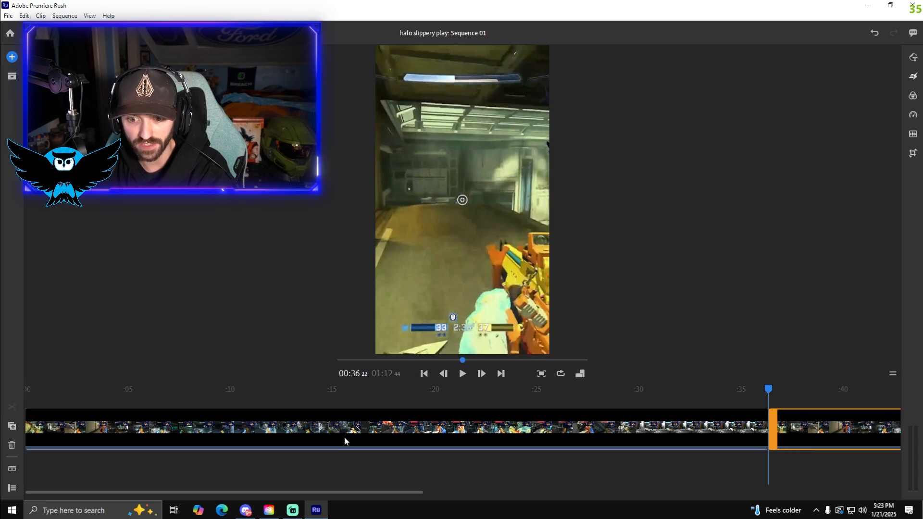
{"action": "mouse_move", "coordinate": [834, 440]}
{"action": "left_mouse_down"}
{"action": "mouse_move", "coordinate": [777, 407]}
{"action": "mouse_move", "coordinate": [642, 404]}
{"action": "mouse_move", "coordinate": [801, 404]}
{"action": "mouse_move", "coordinate": [833, 427]}
{"action": "left_mouse_up"}
{"action": "left_click", "coordinate": [615, 428]}
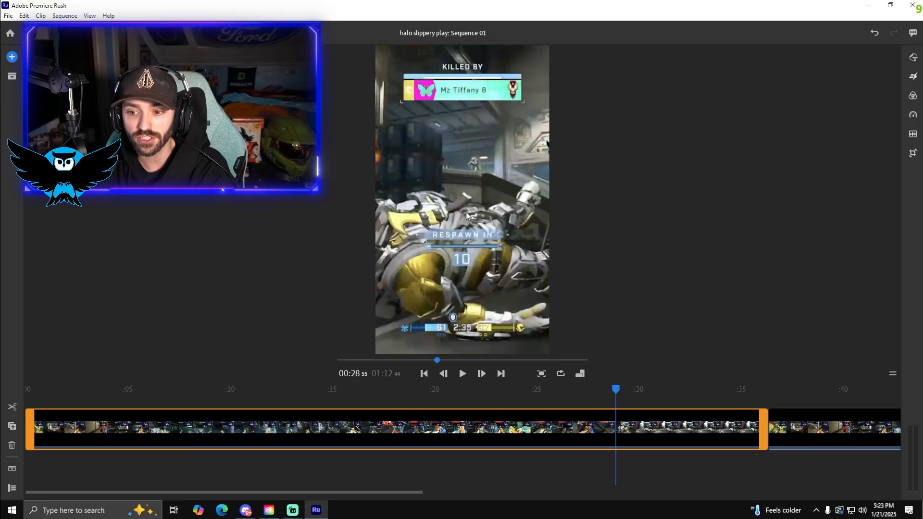
{"action": "left_click_drag", "start_coordinate": [340, 199], "coordinate": [329, 163]}
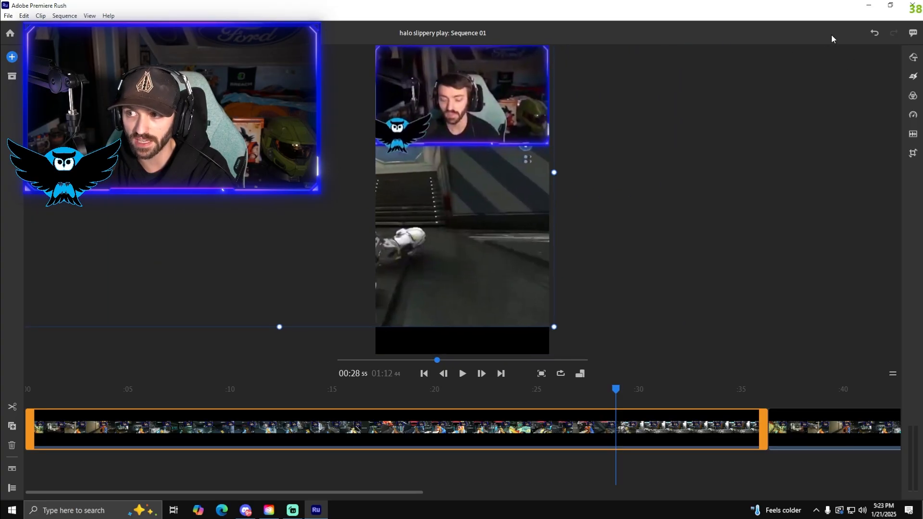
{"action": "left_click", "coordinate": [874, 32]}
Stack the duplicate on a track above the original, aligned at the start, and shift its picture so the webcam fills the frame's upper part
{"action": "left_click", "coordinate": [806, 435]}
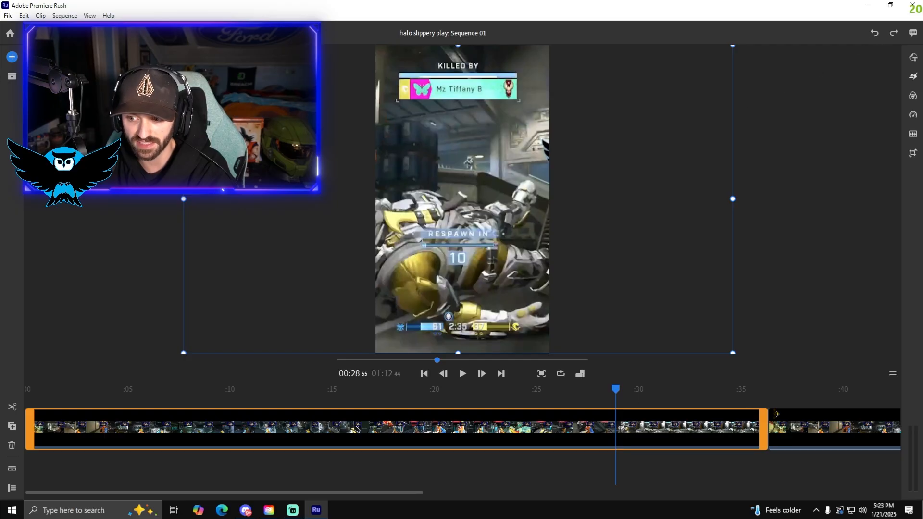
{"action": "left_click_drag", "start_coordinate": [822, 443], "coordinate": [111, 402]}
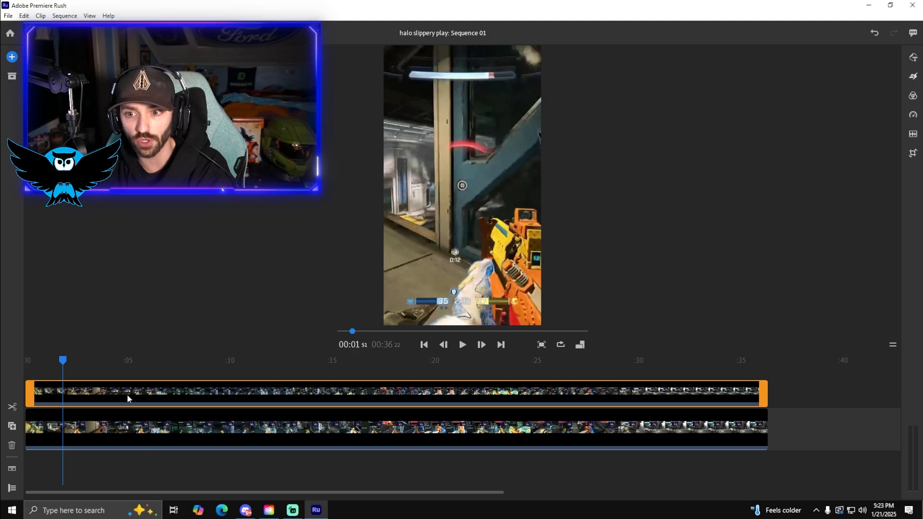
{"action": "left_click_drag", "start_coordinate": [486, 151], "coordinate": [385, 121]}
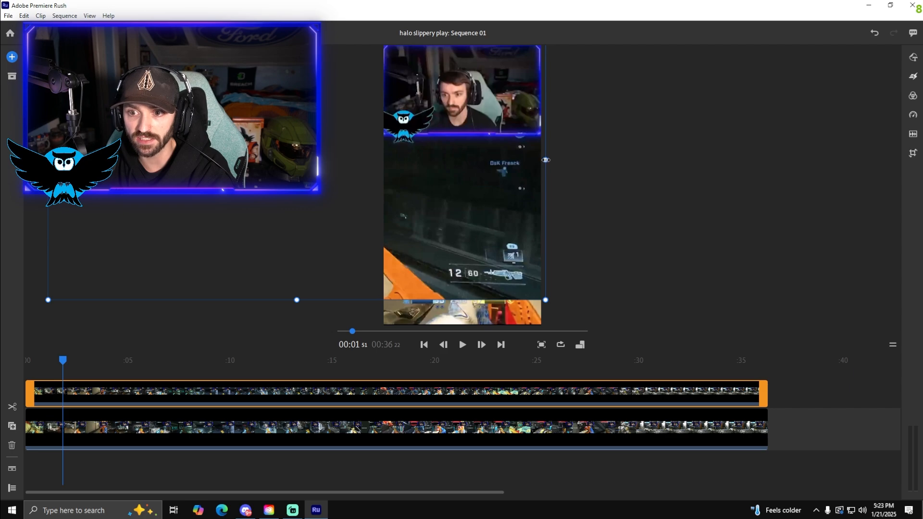
Try resizing the upper clip in the frame, including a scale width of 125, and undo the changes
{"action": "left_click_drag", "start_coordinate": [545, 160], "coordinate": [562, 188]}
{"action": "key", "text": "ctrl+z"}
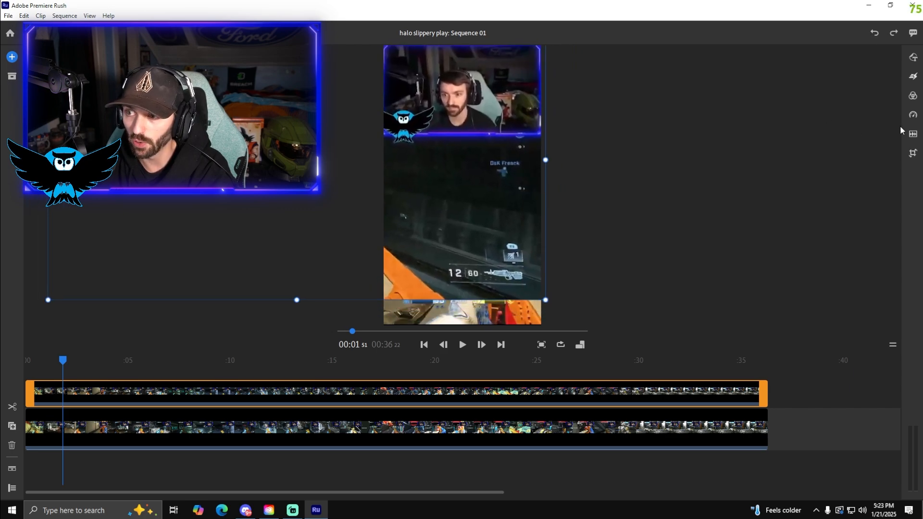
{"action": "left_click", "coordinate": [913, 153]}
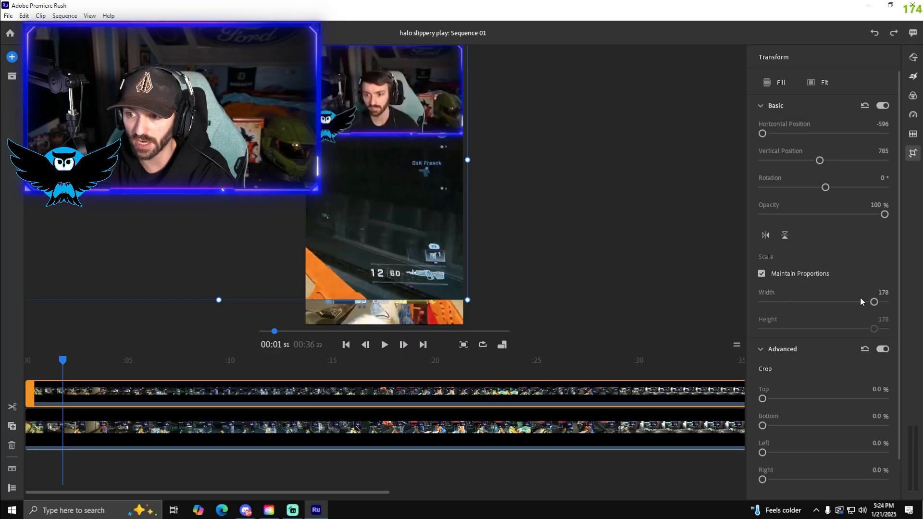
{"action": "left_click_drag", "start_coordinate": [874, 302], "coordinate": [840, 301]}
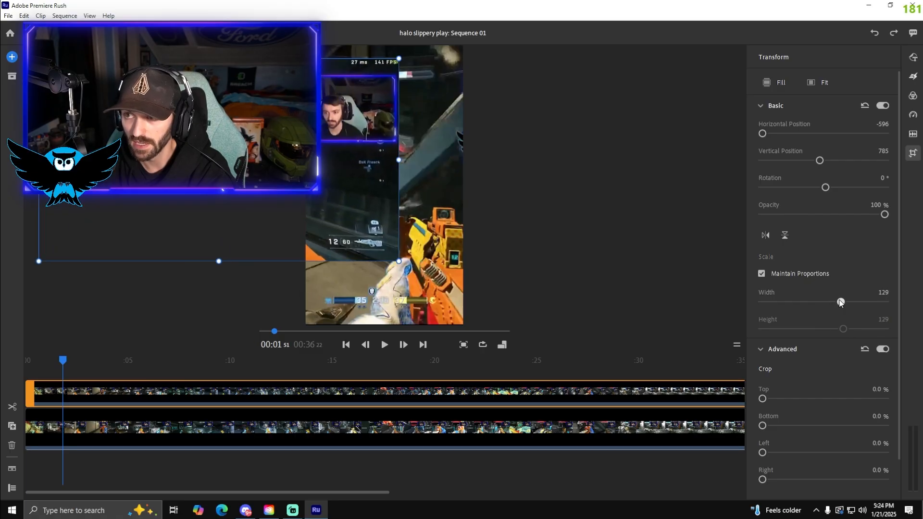
{"action": "left_click", "coordinate": [875, 35]}
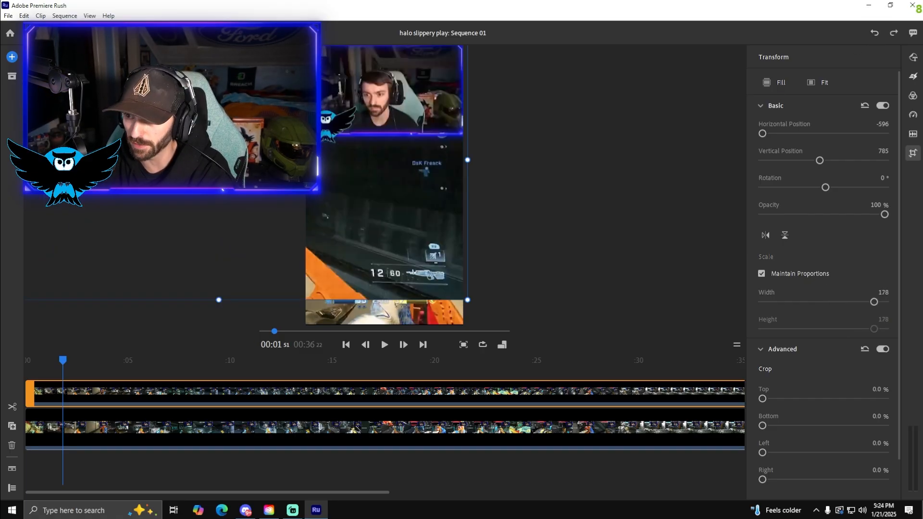
Crop 59.1 % off the bottom of the upper clip so only its webcam area covers the gameplay below
{"action": "left_click", "coordinate": [912, 154]}
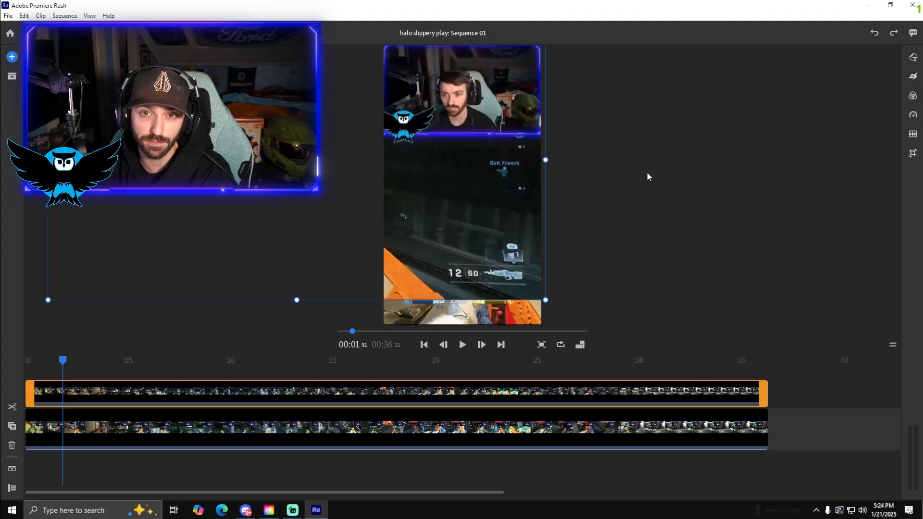
{"action": "left_click", "coordinate": [913, 154]}
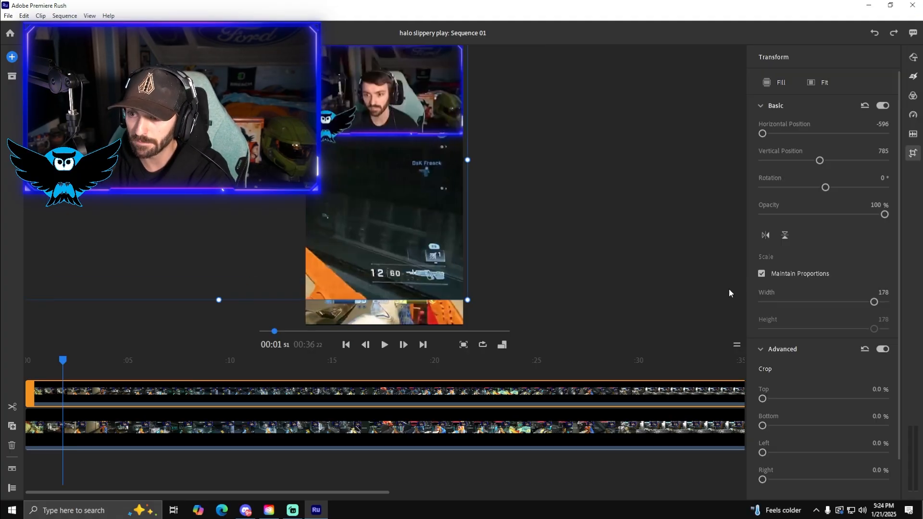
{"action": "left_click_drag", "start_coordinate": [763, 426], "coordinate": [835, 427]}
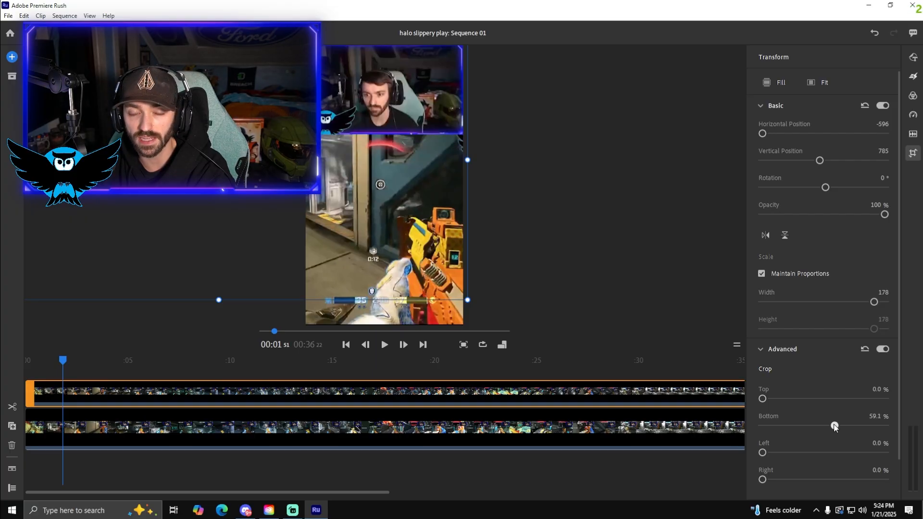
Mute the audio of the upper webcam clip
{"action": "left_click", "coordinate": [912, 135]}
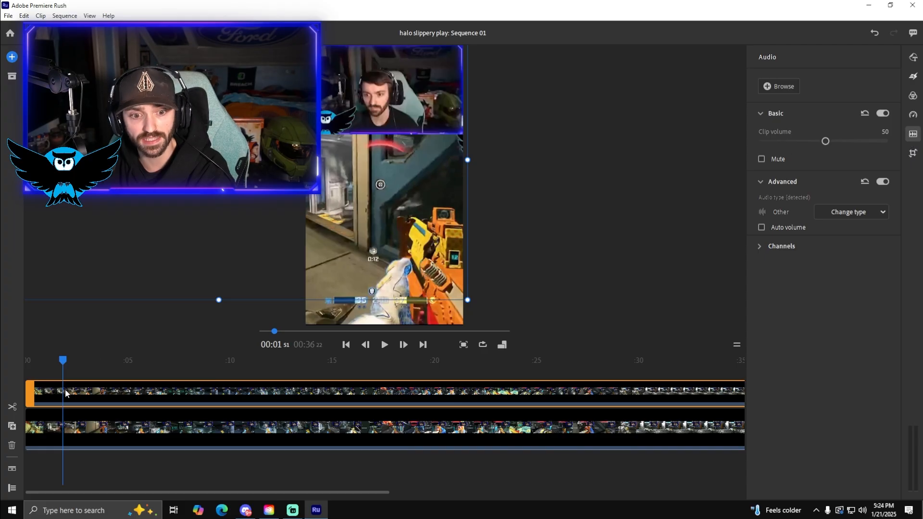
{"action": "left_click", "coordinate": [761, 159]}
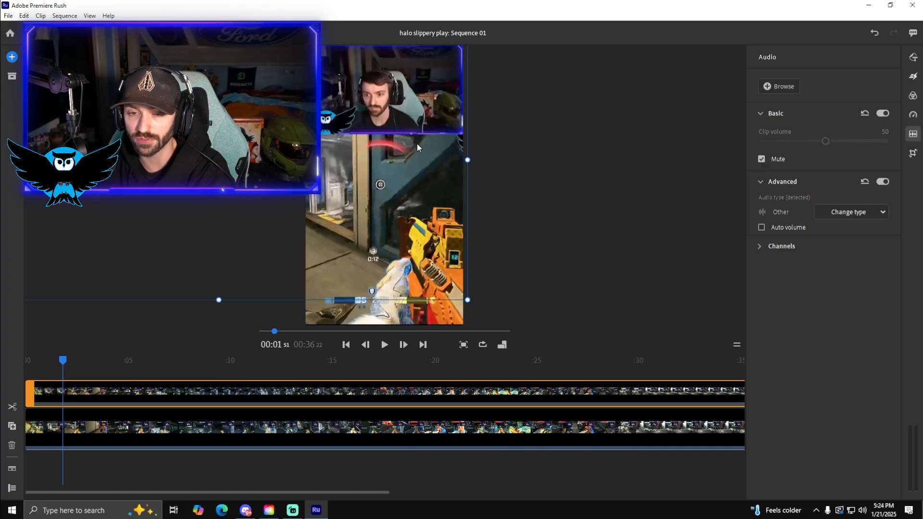
{"action": "left_click", "coordinate": [913, 134]}
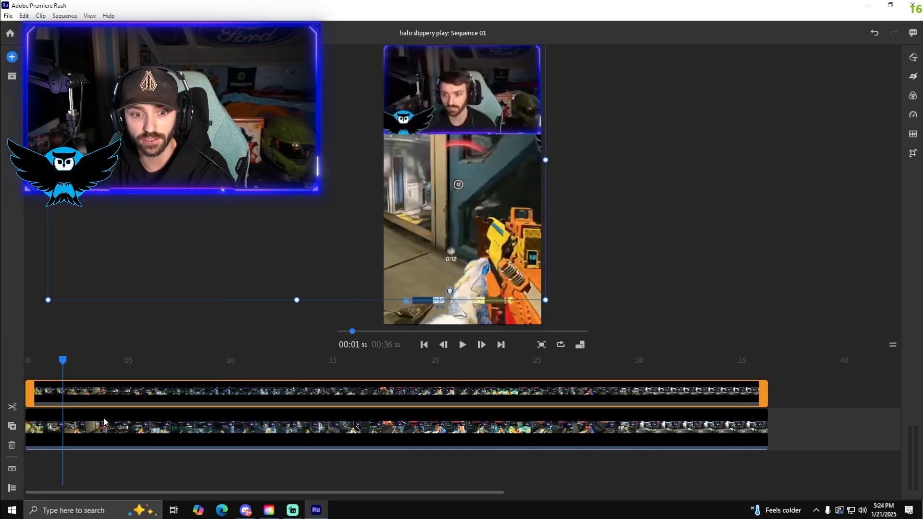
Show the lower clip's audio waveform on the timeline and raise its clip volume to nearly the maximum
{"action": "left_click", "coordinate": [62, 428]}
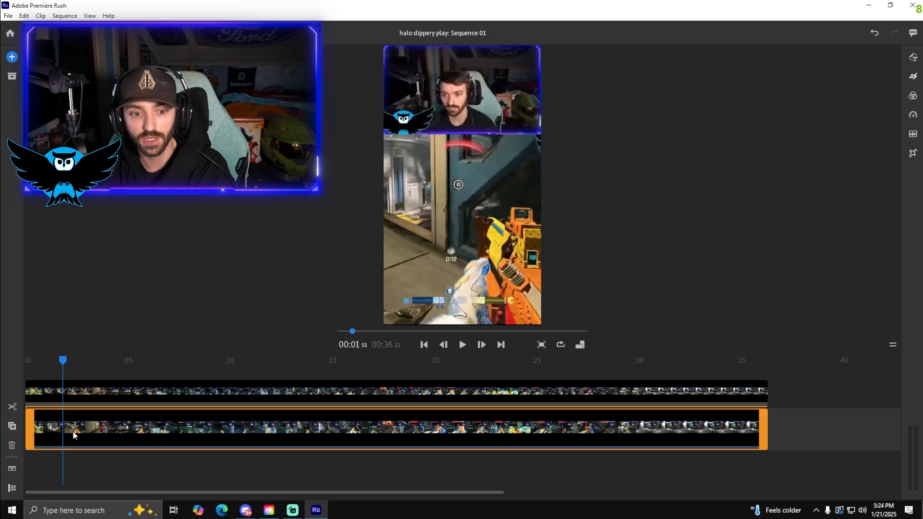
{"action": "left_click", "coordinate": [12, 469]}
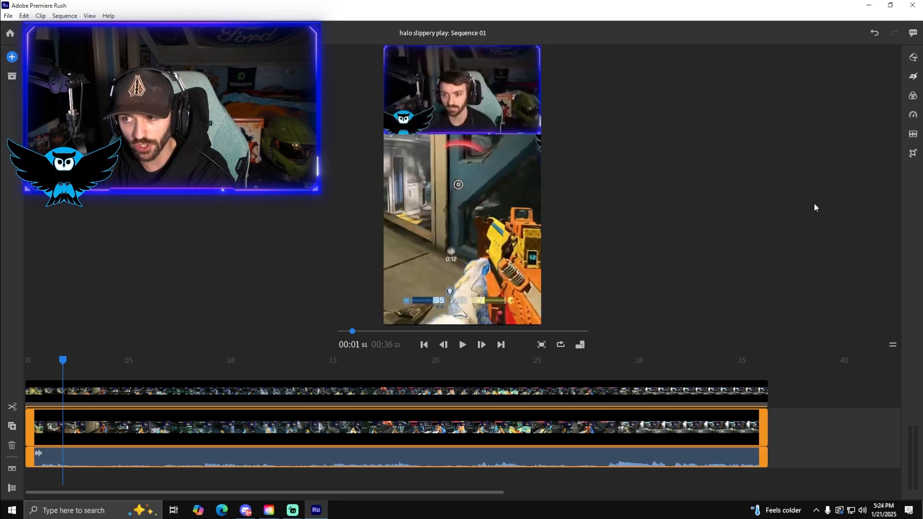
{"action": "left_click", "coordinate": [912, 134]}
{"action": "left_click_drag", "start_coordinate": [826, 142], "coordinate": [886, 141]}
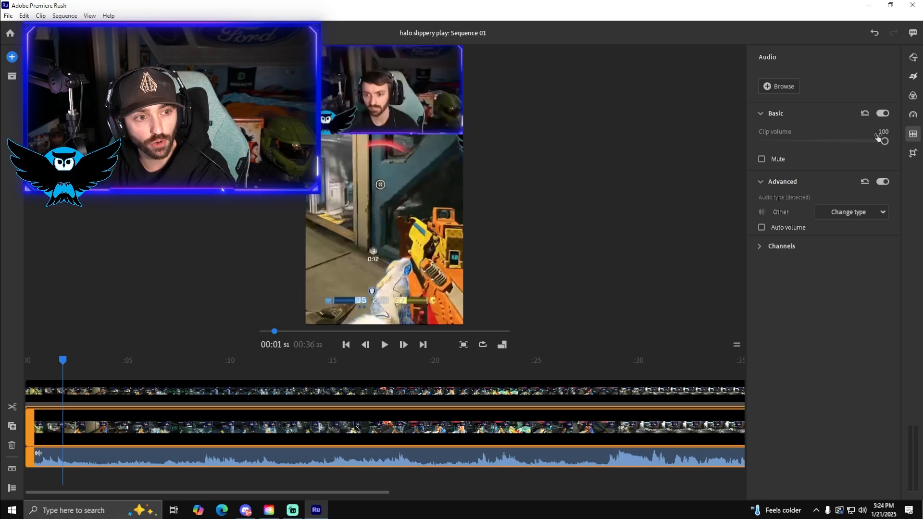
{"action": "left_click", "coordinate": [914, 135]}
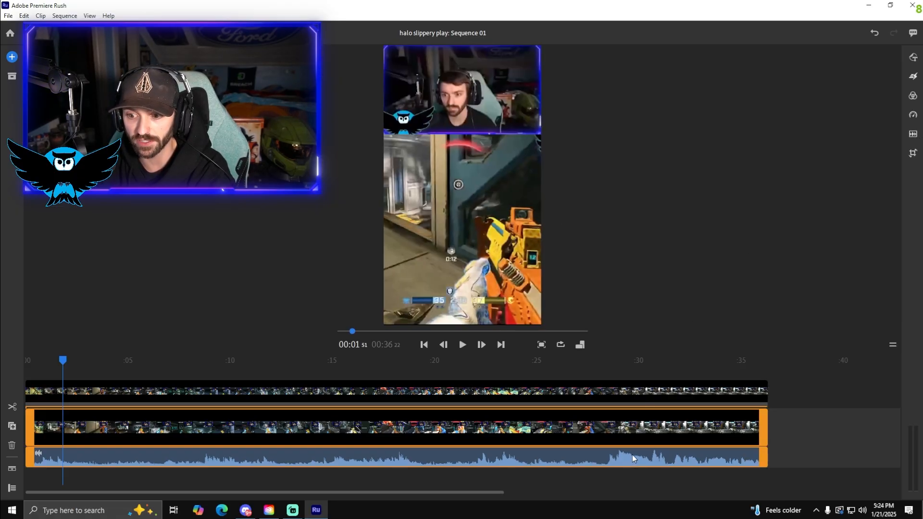
Play the loud section near 00:29 and a quieter section near the beginning to check the audio levels
{"action": "left_click", "coordinate": [617, 366]}
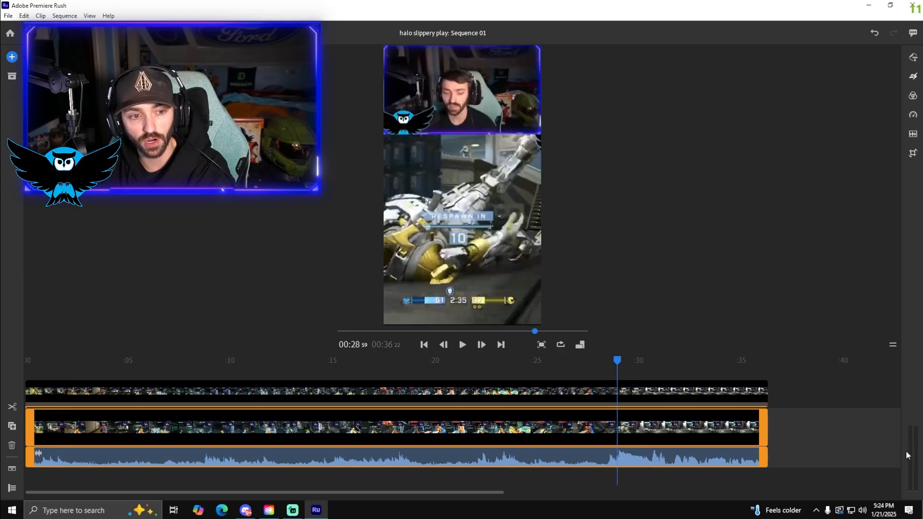
{"action": "left_click", "coordinate": [462, 344]}
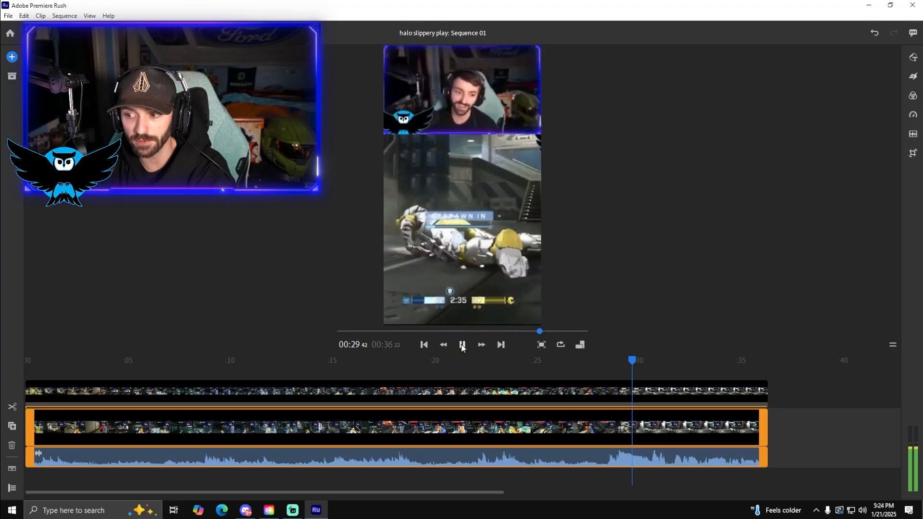
{"action": "left_click", "coordinate": [462, 345]}
{"action": "left_click_drag", "start_coordinate": [632, 362], "coordinate": [616, 362]}
{"action": "left_click", "coordinate": [463, 344]}
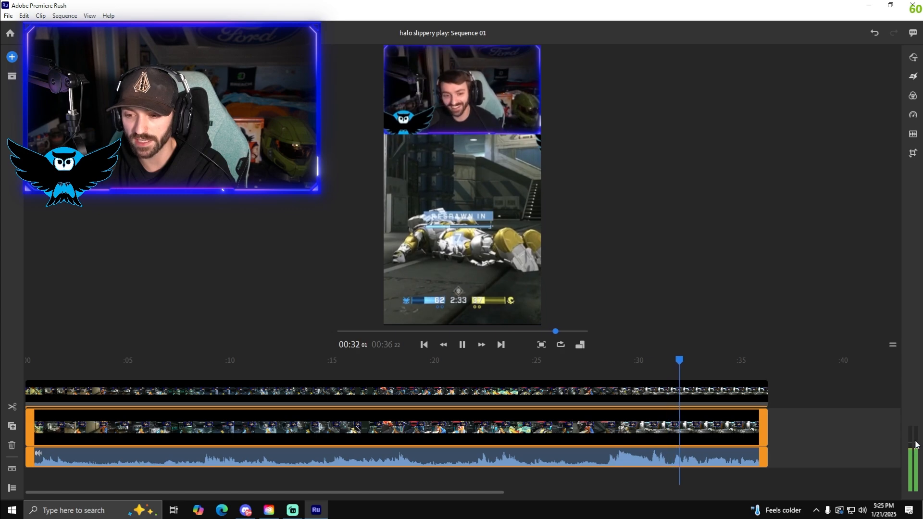
{"action": "left_click", "coordinate": [159, 365]}
{"action": "left_click", "coordinate": [461, 345]}
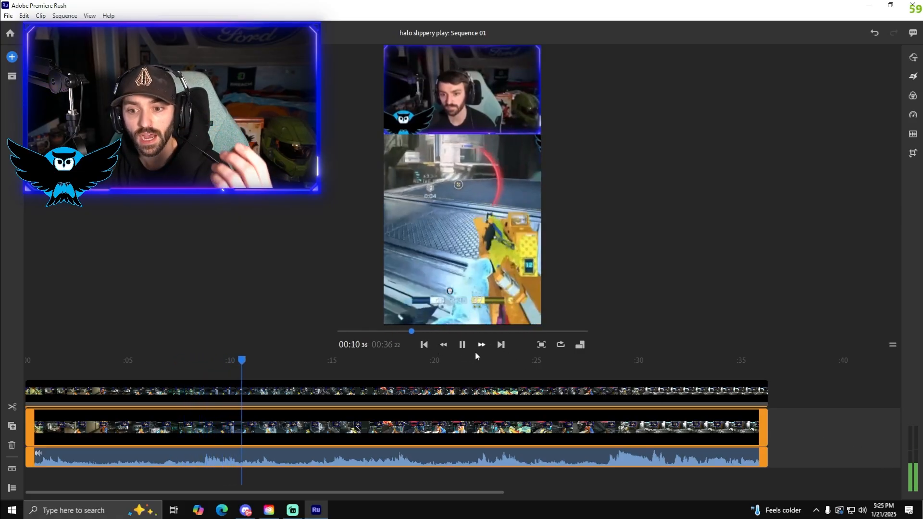
{"action": "left_click", "coordinate": [460, 346]}
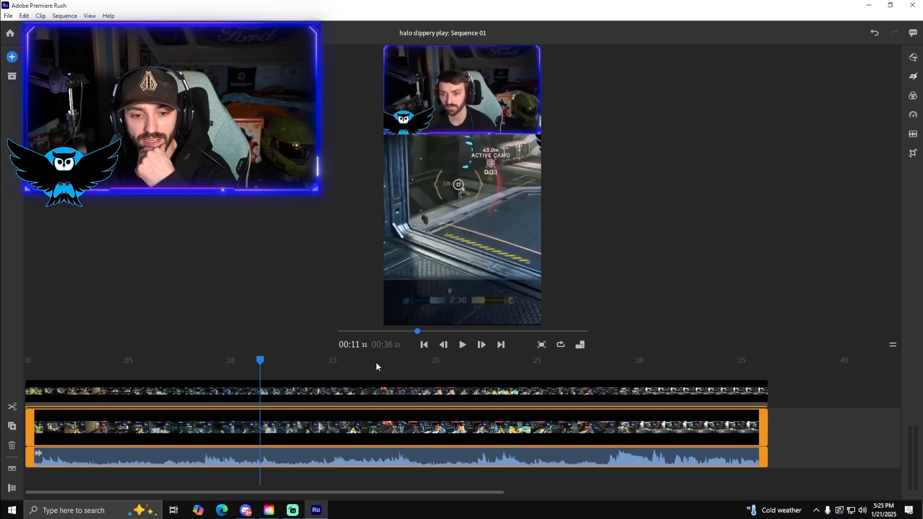
Scale down the lower gameplay clip and move it to fill the area beneath the webcam
{"action": "left_click", "coordinate": [45, 371]}
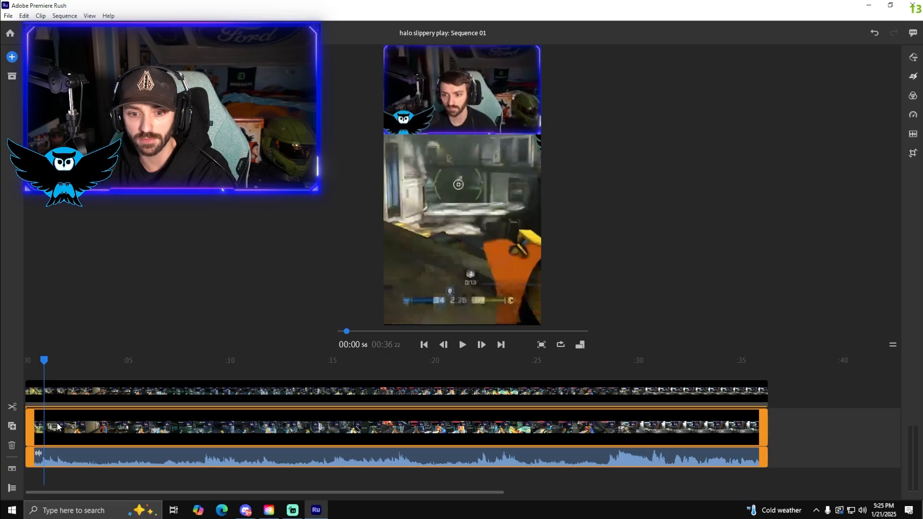
{"action": "left_click", "coordinate": [467, 185]}
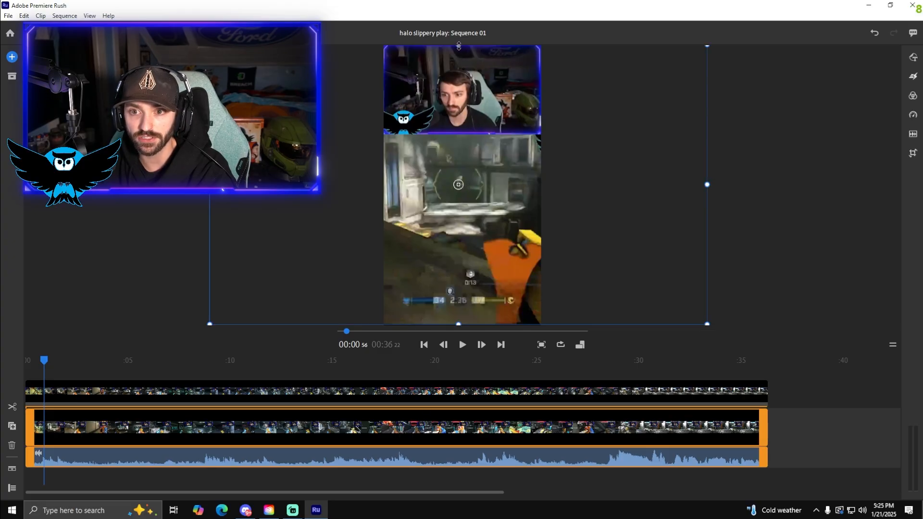
{"action": "left_click_drag", "start_coordinate": [458, 46], "coordinate": [458, 84]}
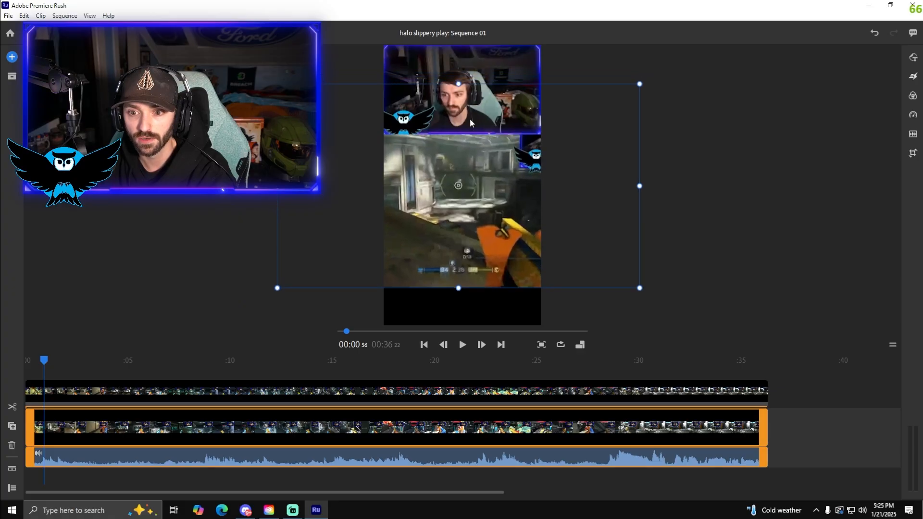
{"action": "left_click_drag", "start_coordinate": [470, 123], "coordinate": [469, 154]}
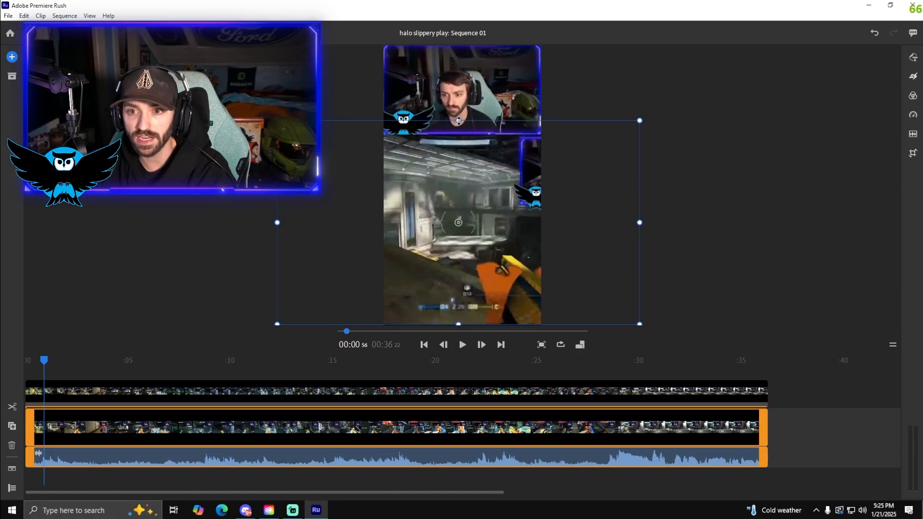
{"action": "mouse_move", "coordinate": [459, 121]}
{"action": "left_mouse_down"}
{"action": "mouse_move", "coordinate": [470, 157]}
{"action": "mouse_move", "coordinate": [460, 134]}
{"action": "left_mouse_up"}
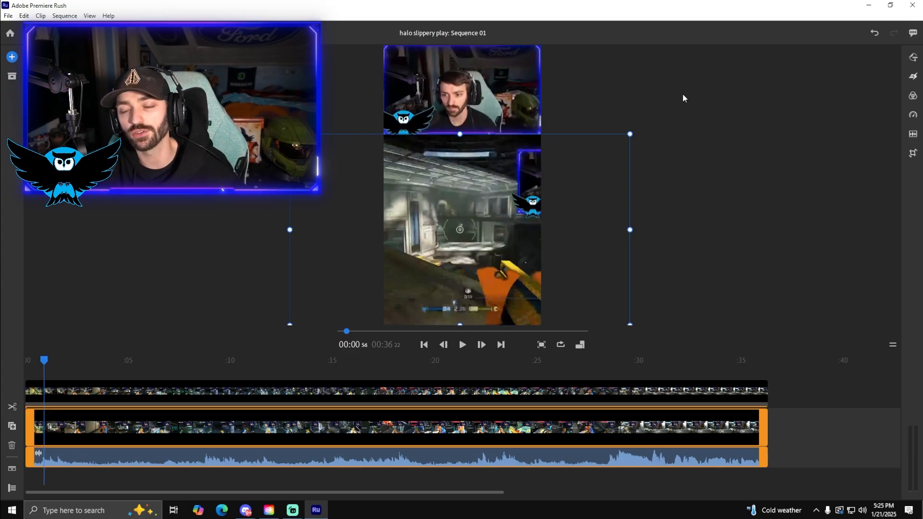
{"action": "left_click", "coordinate": [706, 73]}
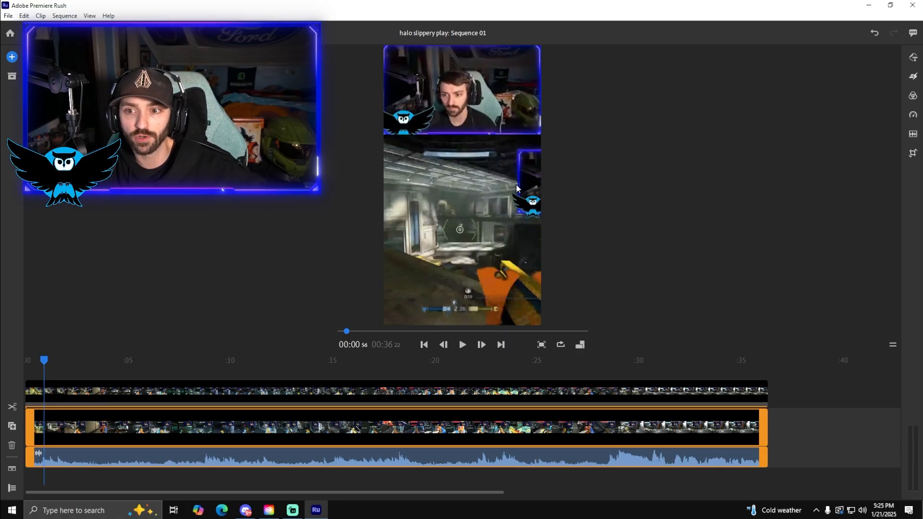
Enlarge the gameplay clip slightly so its upper edge tucks under the webcam overlay
{"action": "left_click", "coordinate": [473, 141]}
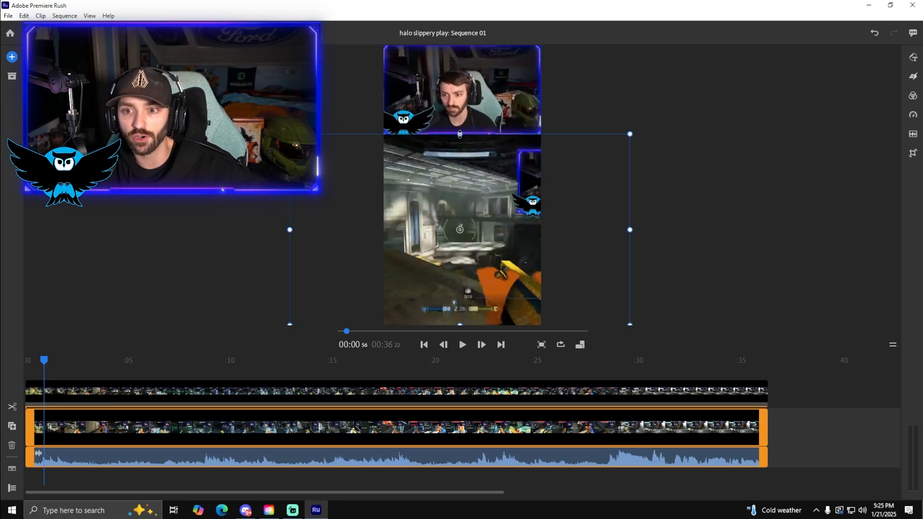
{"action": "left_click_drag", "start_coordinate": [459, 134], "coordinate": [462, 131]}
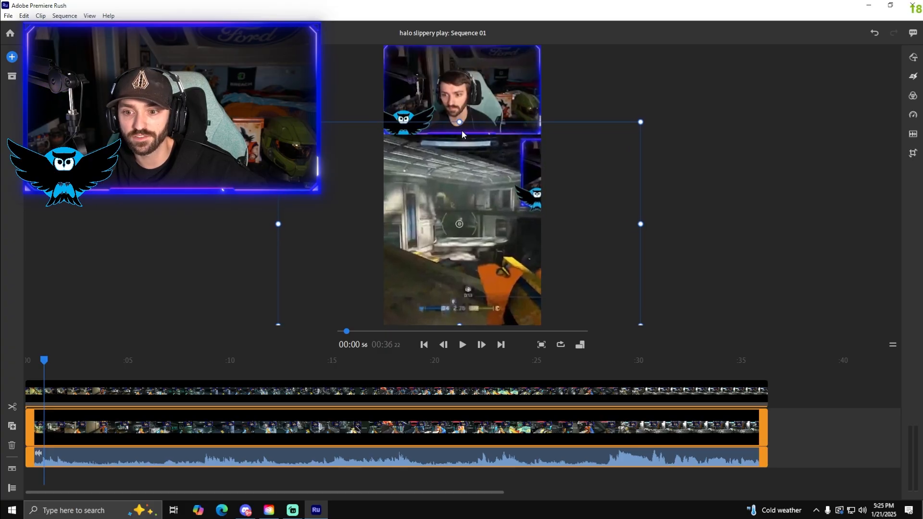
{"action": "left_click", "coordinate": [737, 79]}
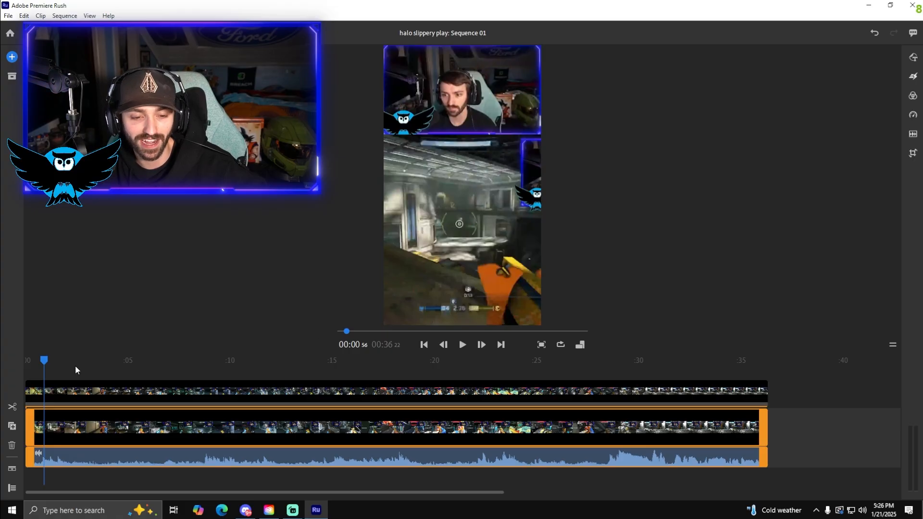
Split the gameplay and webcam clips at 00:06:23 and delete the opening section before the cut
{"action": "left_click_drag", "start_coordinate": [45, 362], "coordinate": [25, 360]}
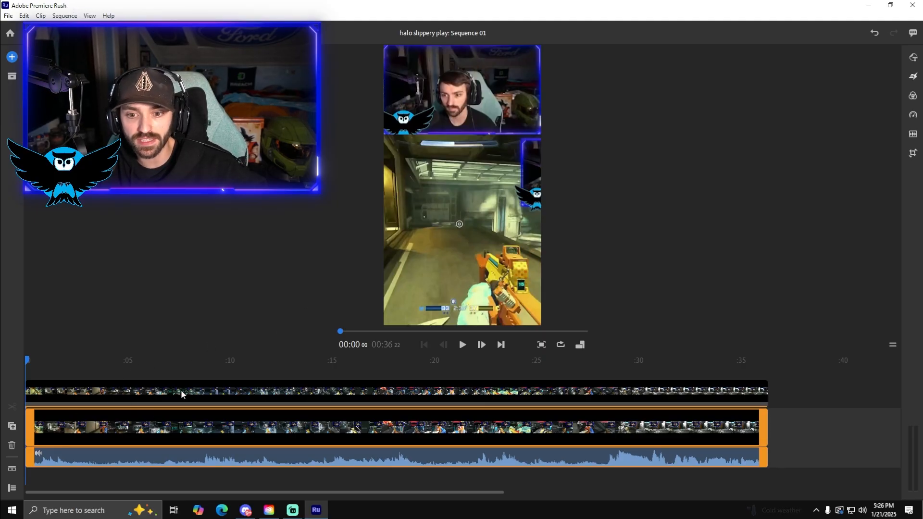
{"action": "left_click", "coordinate": [465, 345]}
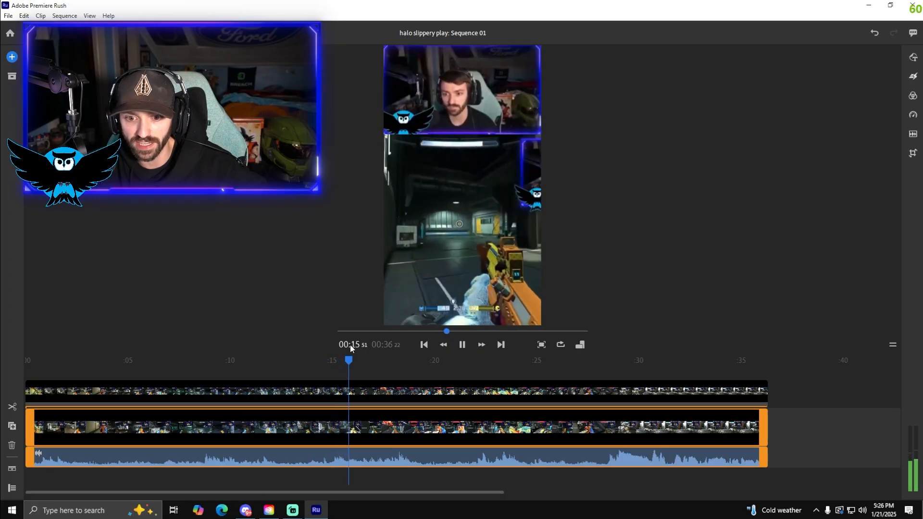
{"action": "left_click_drag", "start_coordinate": [177, 361], "coordinate": [155, 363]}
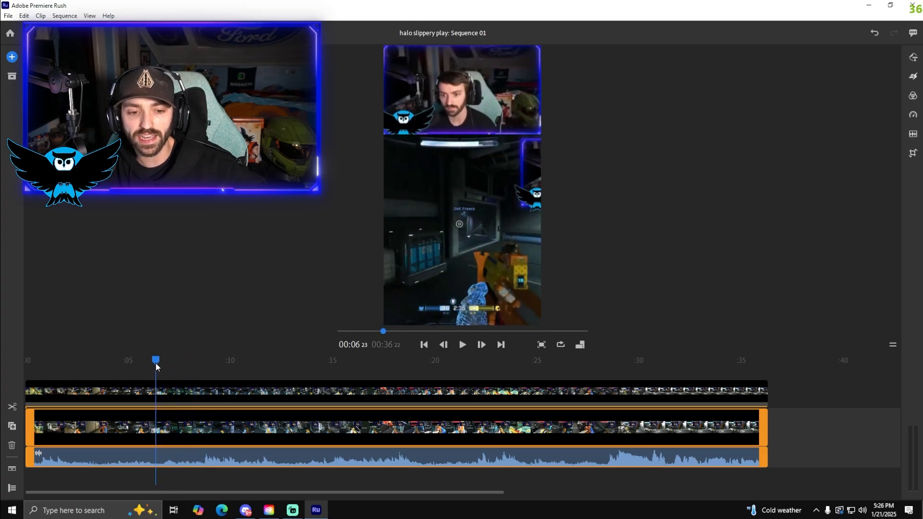
{"action": "left_click", "coordinate": [13, 407]}
{"action": "left_click", "coordinate": [157, 389]}
{"action": "left_click", "coordinate": [15, 408]}
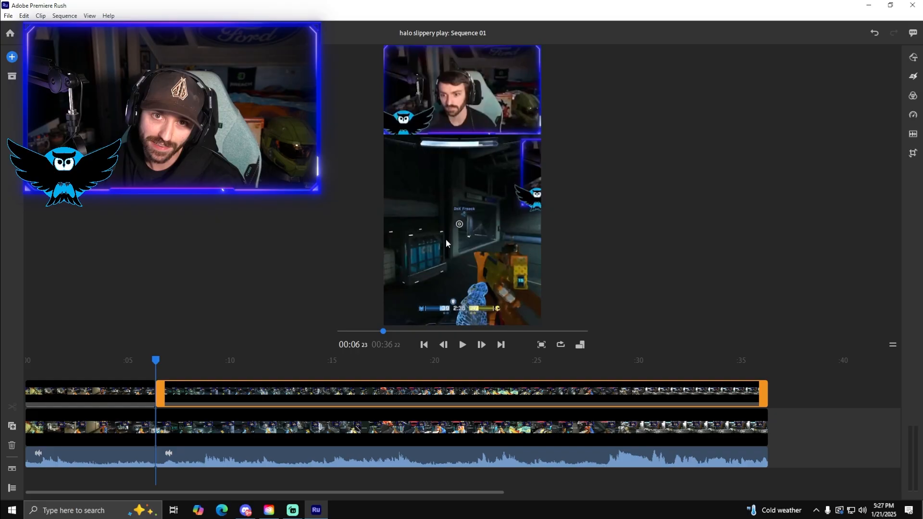
{"action": "left_click", "coordinate": [80, 435]}
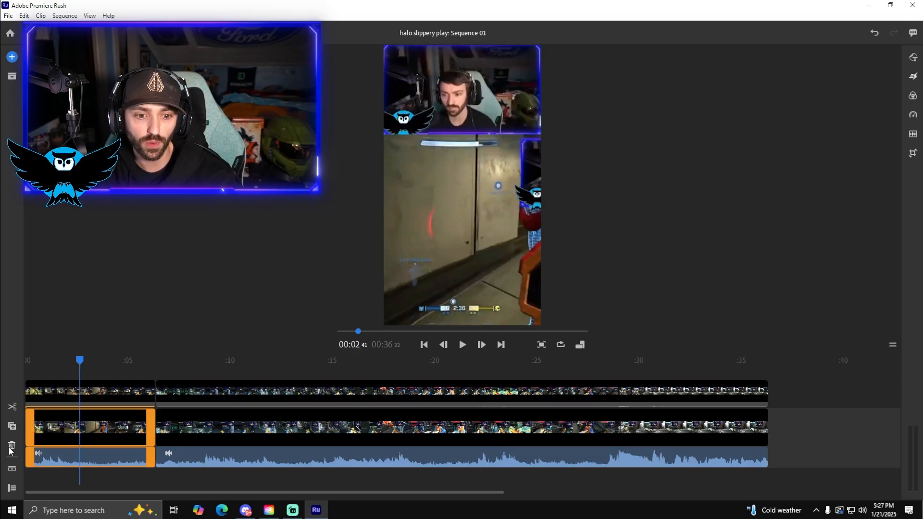
{"action": "left_click", "coordinate": [12, 445]}
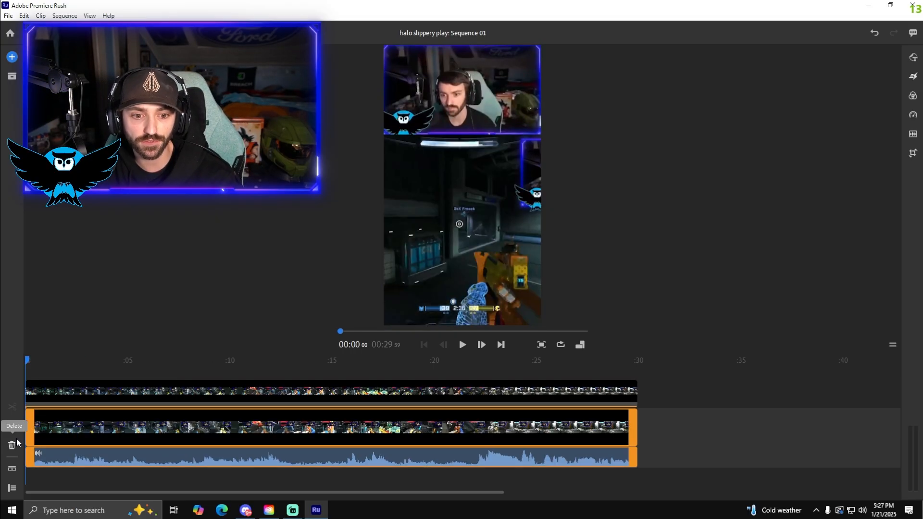
Add the basic title graphic with title and subtitle at the start of the sequence and delete its subtitle
{"action": "left_click", "coordinate": [12, 57]}
{"action": "left_click", "coordinate": [171, 76]}
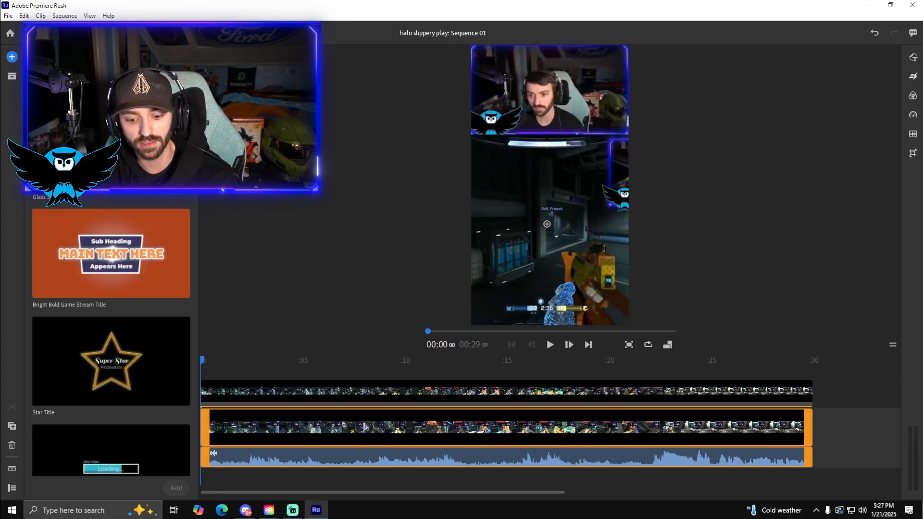
{"action": "left_click", "coordinate": [96, 76]}
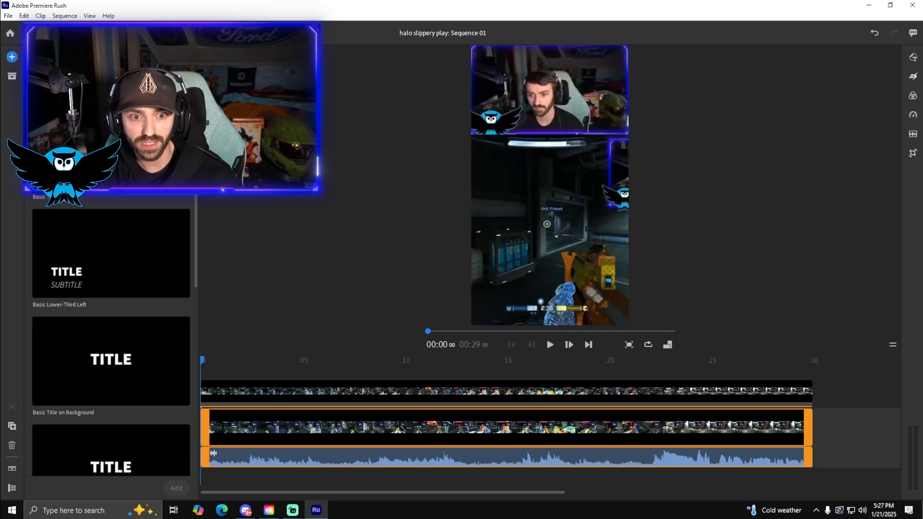
{"action": "left_click", "coordinate": [110, 146]}
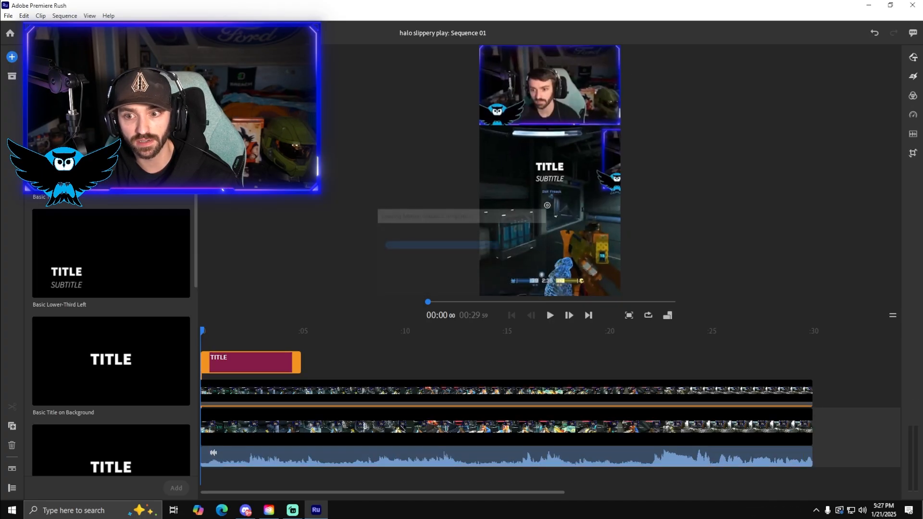
{"action": "double_click", "coordinate": [466, 178]}
{"action": "key", "text": "BackSpace"}
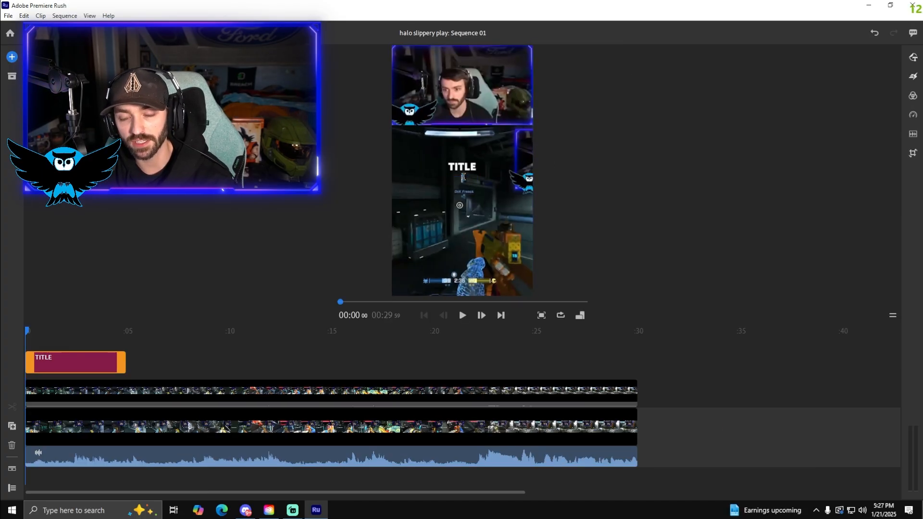
Replace the title text with "SLIPPERY" on one line and "HALO SPARTAN..." on the next
{"action": "double_click", "coordinate": [459, 166]}
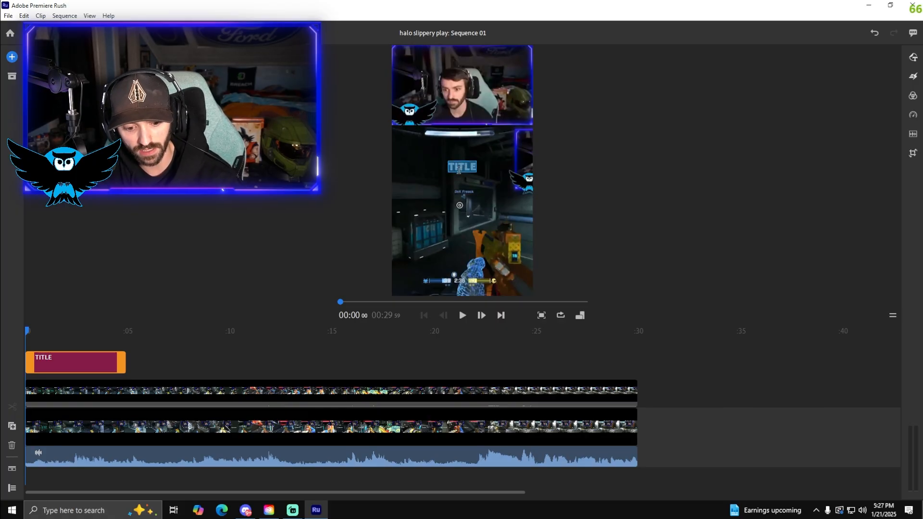
{"action": "type", "text": "SLIPPERY"}
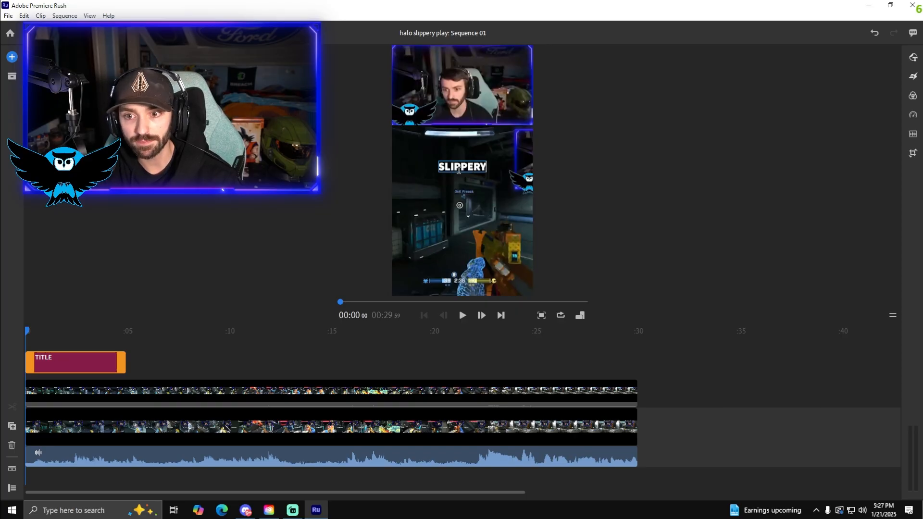
{"action": "key", "text": "Return"}
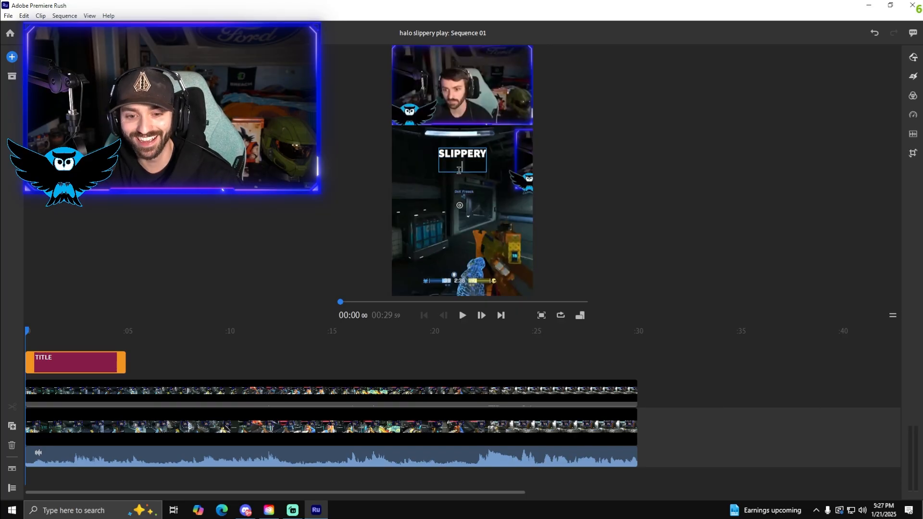
{"action": "type", "text": "HALO"}
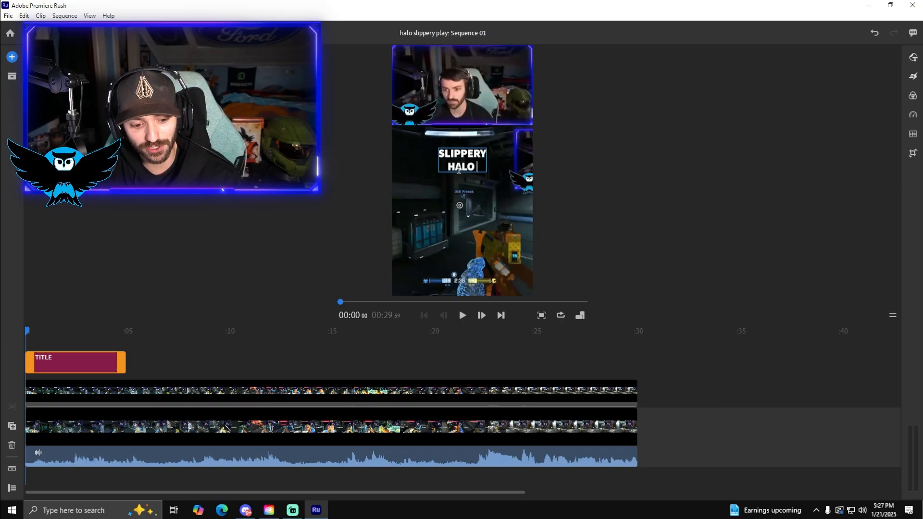
{"action": "type", "text": " SPARTAN..."}
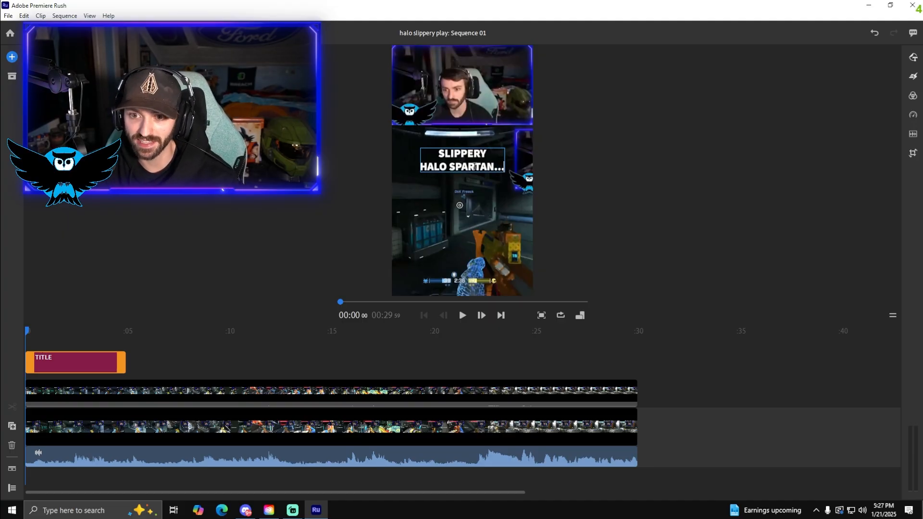
Give the whole title text a black outline with an outline size of 50
{"action": "triple_click", "coordinate": [475, 166]}
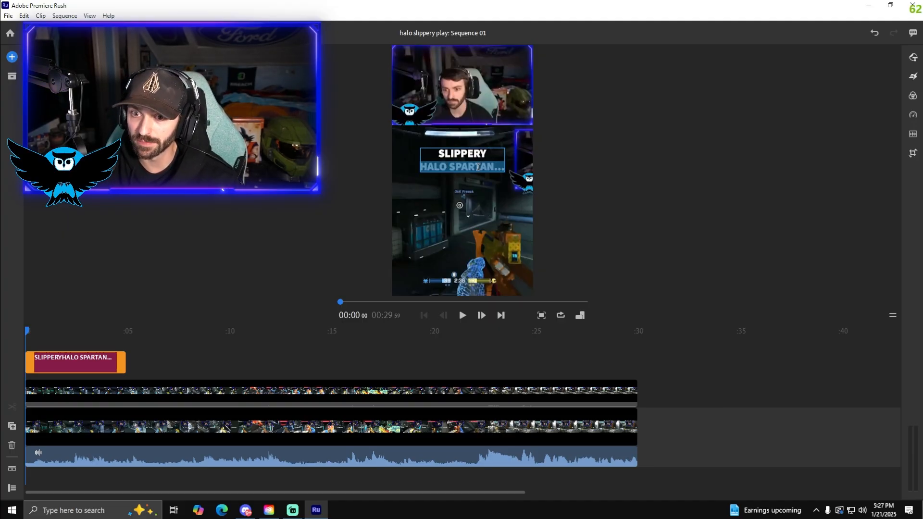
{"action": "left_click", "coordinate": [912, 56]}
{"action": "left_click", "coordinate": [804, 116]}
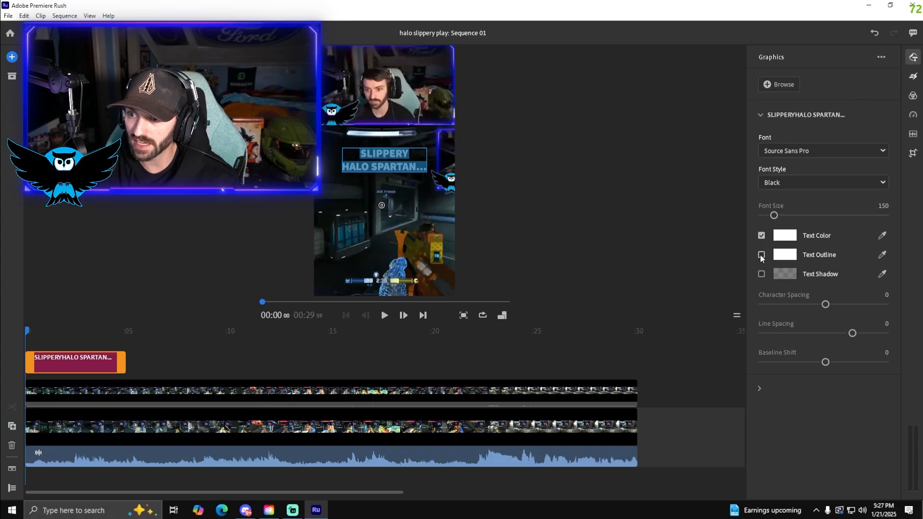
{"action": "left_click", "coordinate": [761, 255]}
{"action": "left_click", "coordinate": [780, 256]}
{"action": "left_click_drag", "start_coordinate": [404, 252], "coordinate": [347, 194]}
{"action": "left_click", "coordinate": [560, 190]}
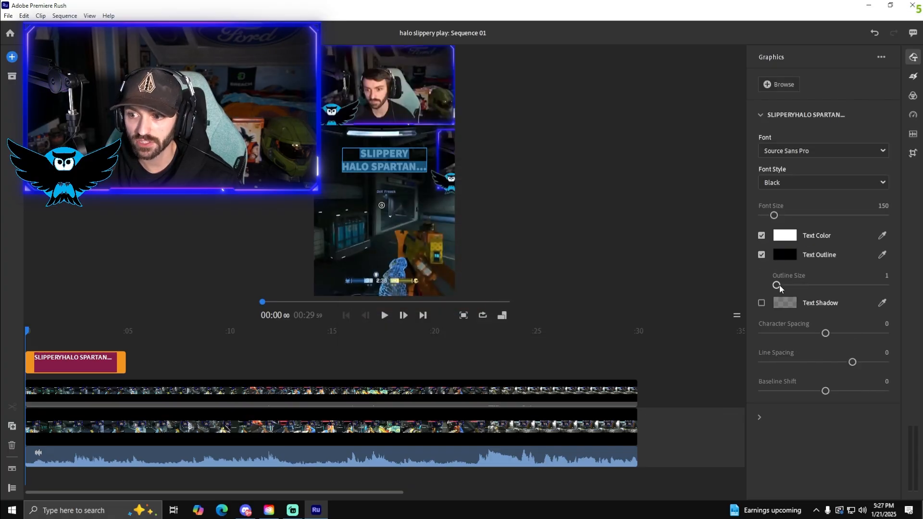
{"action": "left_click_drag", "start_coordinate": [776, 285], "coordinate": [827, 290]}
Enlarge the title graphic so it spans nearly the full width of the vertical frame
{"action": "left_click", "coordinate": [431, 220]}
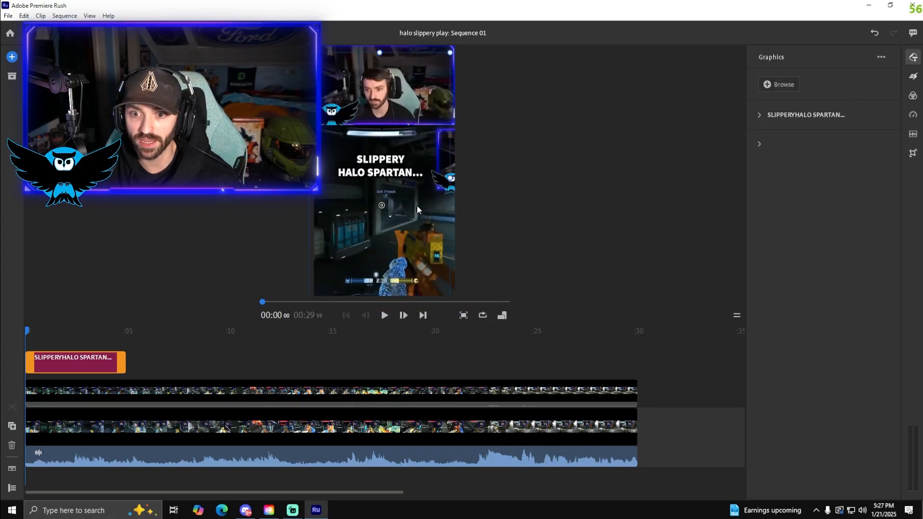
{"action": "left_click_drag", "start_coordinate": [447, 182], "coordinate": [479, 183]}
{"action": "left_click_drag", "start_coordinate": [469, 194], "coordinate": [477, 201]}
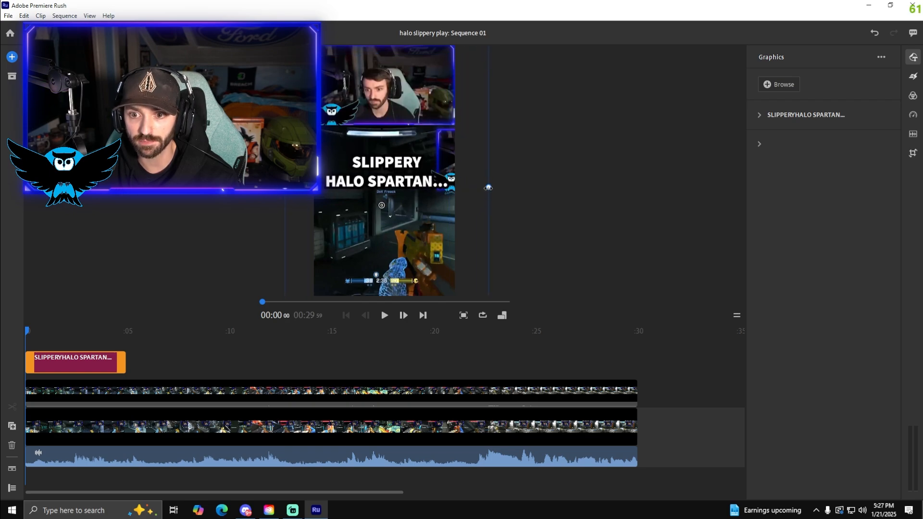
Change the text color of the word "SPARTAN" in the title to bright yellow
{"action": "left_click", "coordinate": [402, 183]}
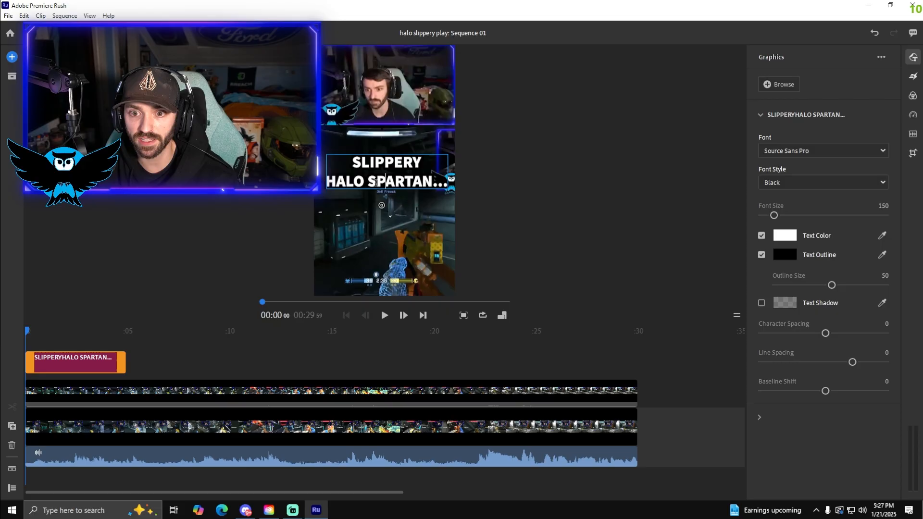
{"action": "left_click_drag", "start_coordinate": [367, 181], "coordinate": [430, 188]}
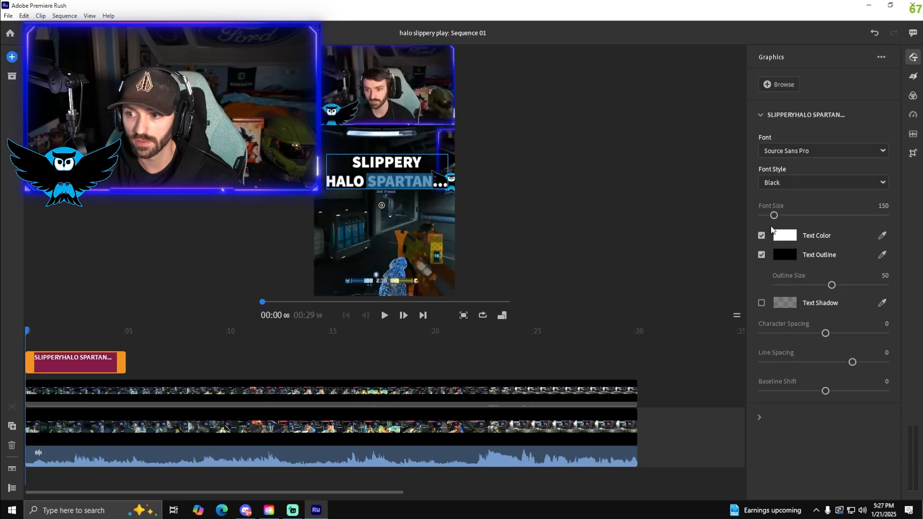
{"action": "left_click", "coordinate": [786, 233]}
{"action": "left_click_drag", "start_coordinate": [480, 217], "coordinate": [482, 211]}
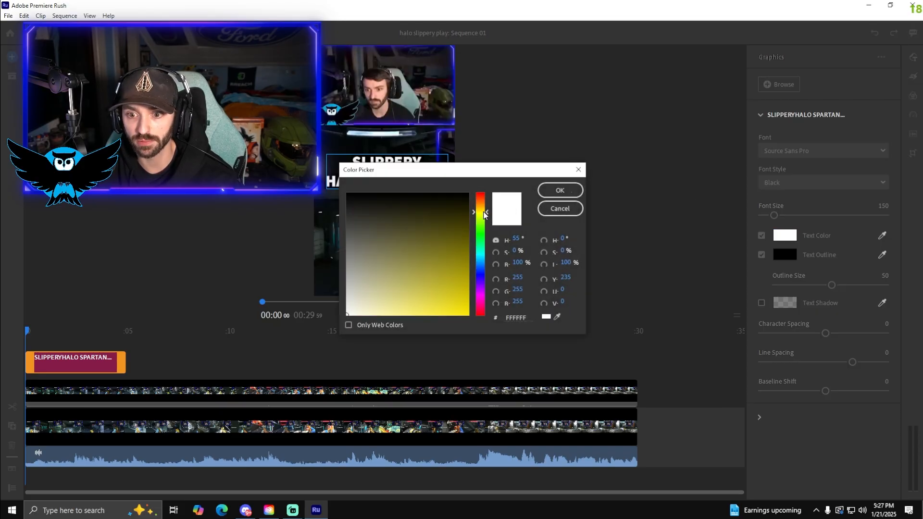
{"action": "left_click_drag", "start_coordinate": [454, 294], "coordinate": [490, 334]}
{"action": "left_click", "coordinate": [561, 189]}
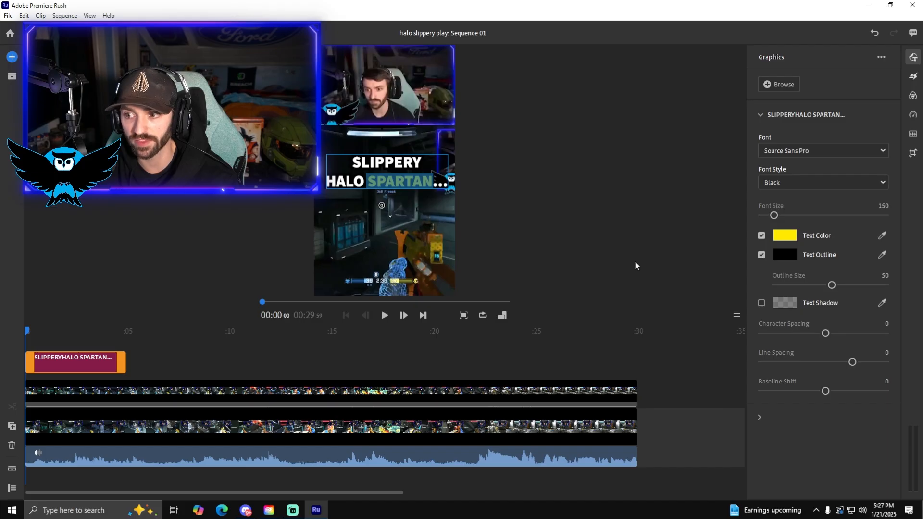
Reduce the line spacing of the whole title text to about -45
{"action": "triple_click", "coordinate": [415, 178]}
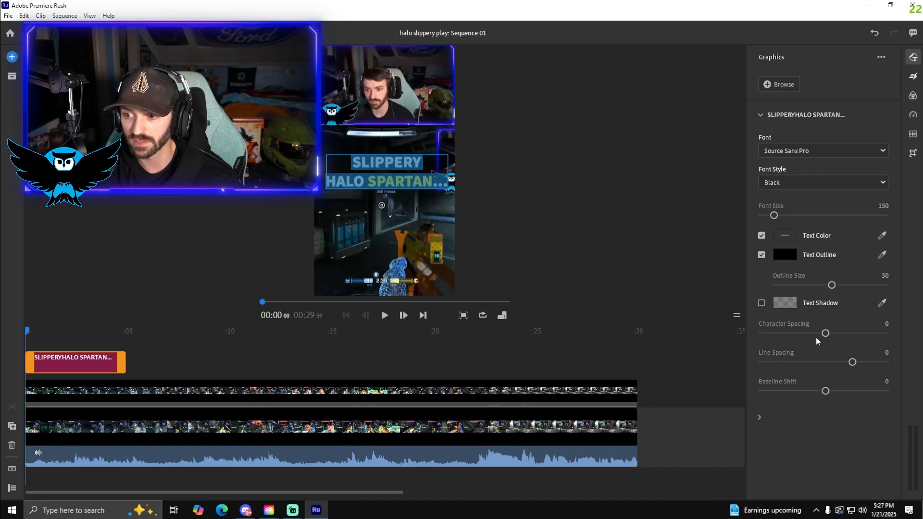
{"action": "left_click", "coordinate": [854, 362]}
{"action": "left_click_drag", "start_coordinate": [847, 367], "coordinate": [842, 367]}
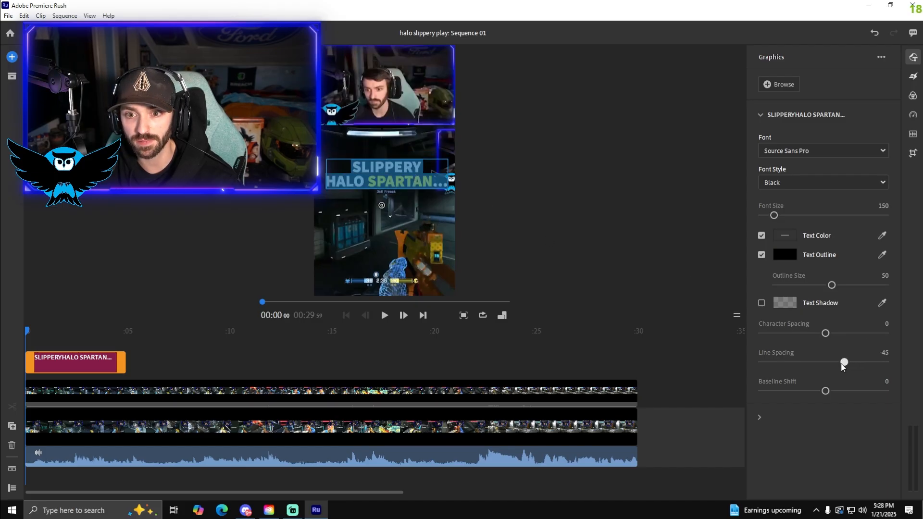
Close the title's graphics settings, trim the title clip to about 2.3 seconds and play back the opening
{"action": "left_click", "coordinate": [453, 193]}
{"action": "left_click_drag", "start_coordinate": [489, 186], "coordinate": [490, 187]}
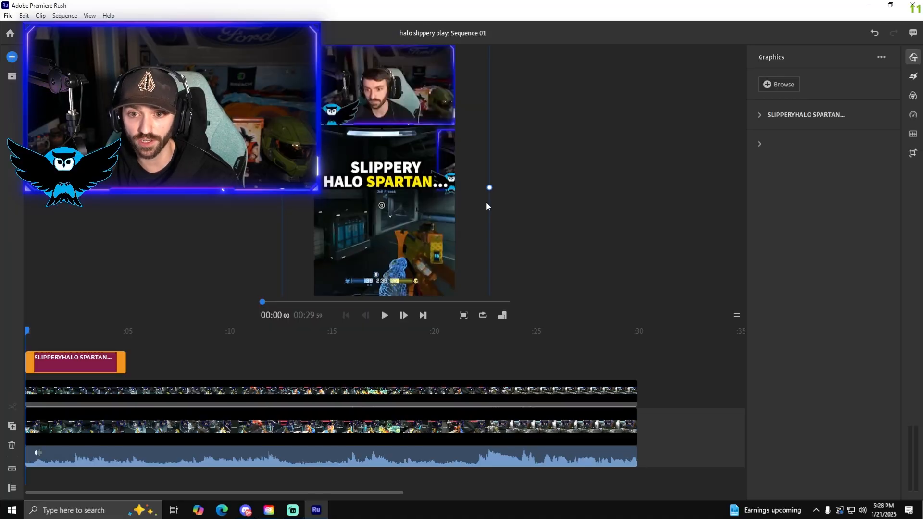
{"action": "left_click", "coordinate": [913, 57]}
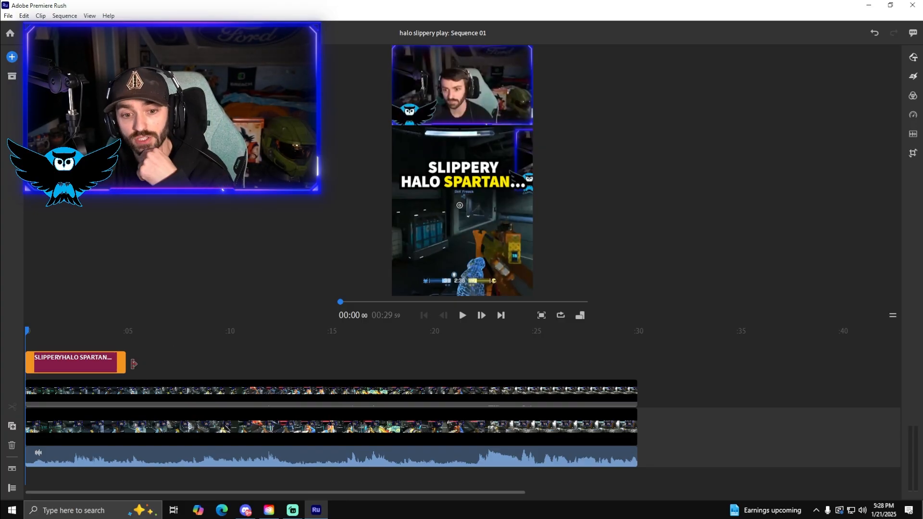
{"action": "left_click_drag", "start_coordinate": [133, 364], "coordinate": [82, 371]}
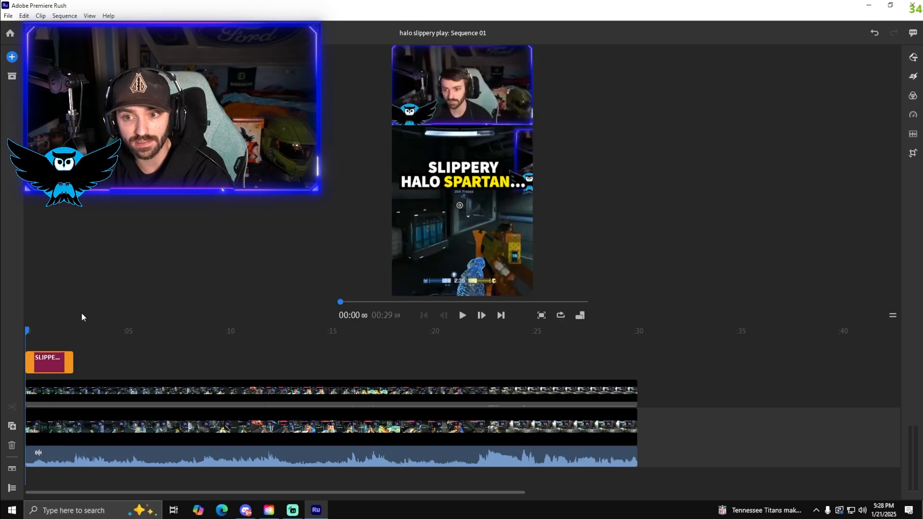
{"action": "left_click", "coordinate": [462, 315]}
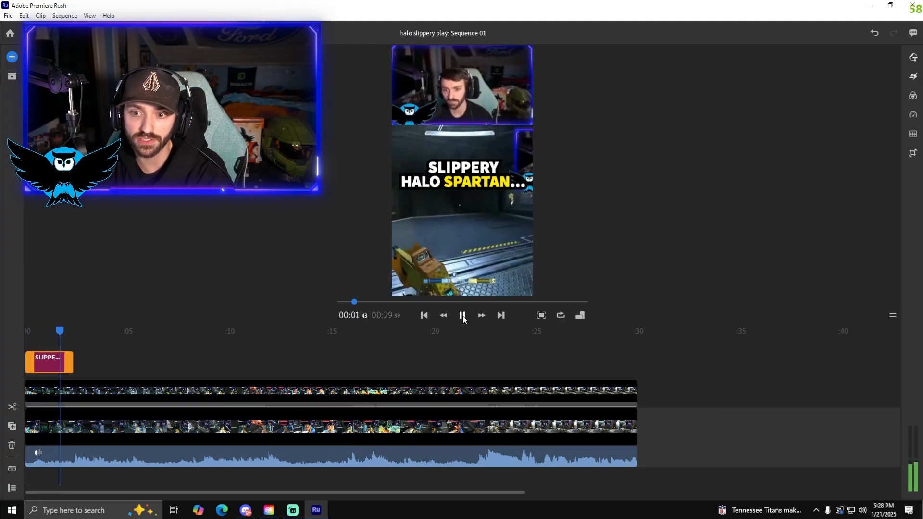
{"action": "left_click", "coordinate": [462, 316]}
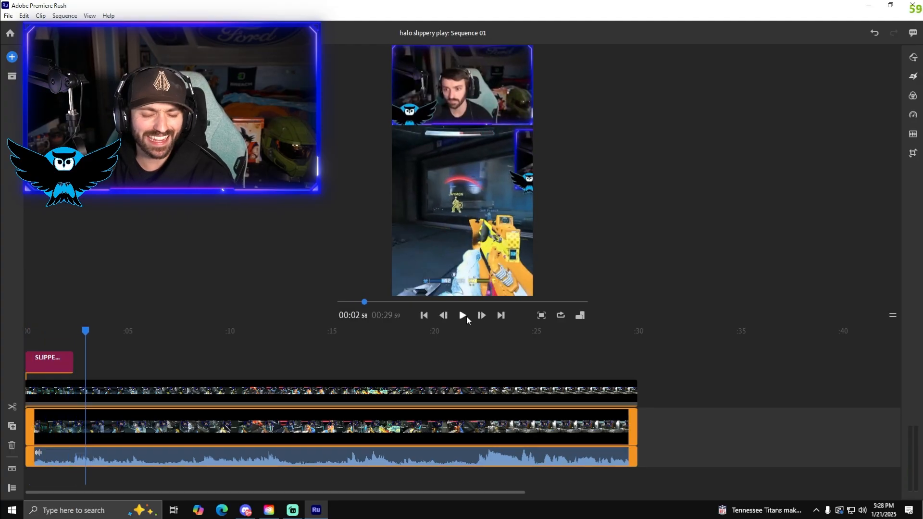
Split the title, webcam and gameplay clips at 00:00:31 and delete the short pieces before the cut
{"action": "left_click", "coordinate": [35, 341]}
{"action": "left_click", "coordinate": [36, 356]}
{"action": "left_click", "coordinate": [15, 409]}
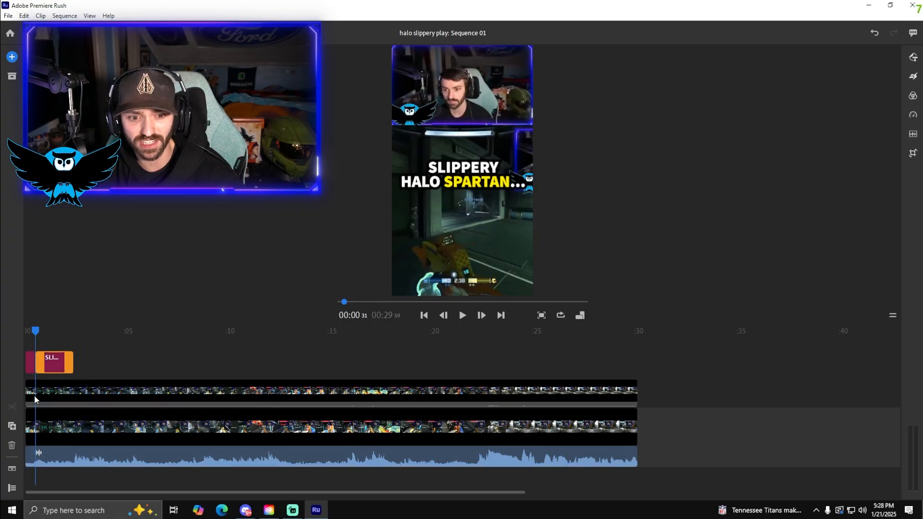
{"action": "left_click", "coordinate": [34, 392]}
{"action": "left_click", "coordinate": [13, 408]}
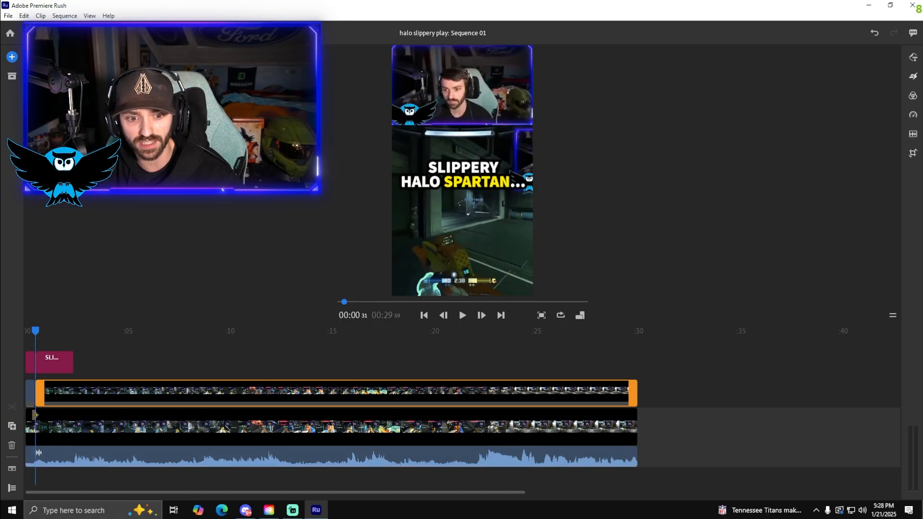
{"action": "left_click", "coordinate": [36, 422]}
{"action": "left_click", "coordinate": [11, 406]}
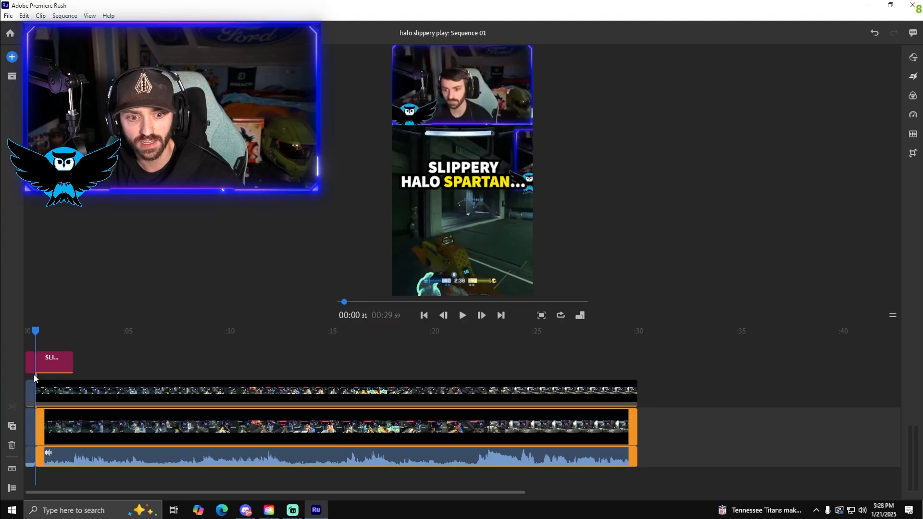
{"action": "left_click", "coordinate": [30, 423]}
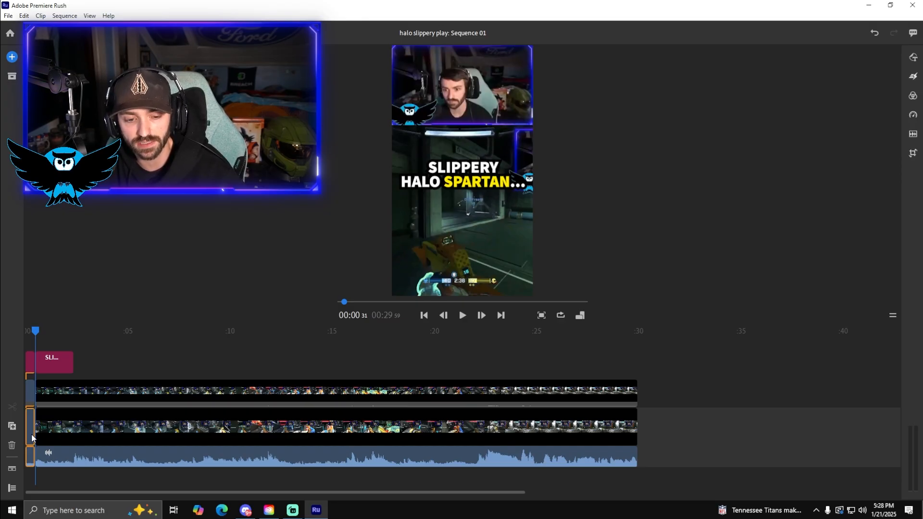
{"action": "left_click", "coordinate": [12, 445]}
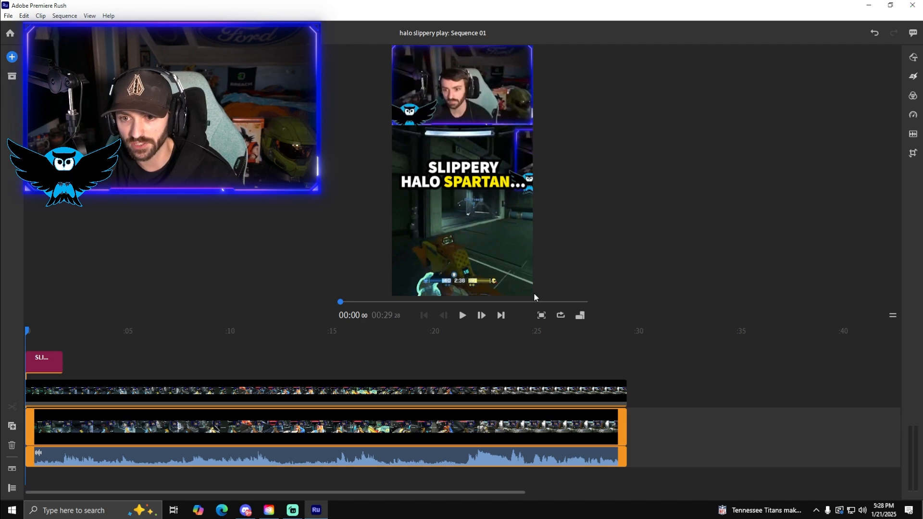
Play the new opening and trim the end of the title clip back to 00:01:36
{"action": "left_click", "coordinate": [464, 314]}
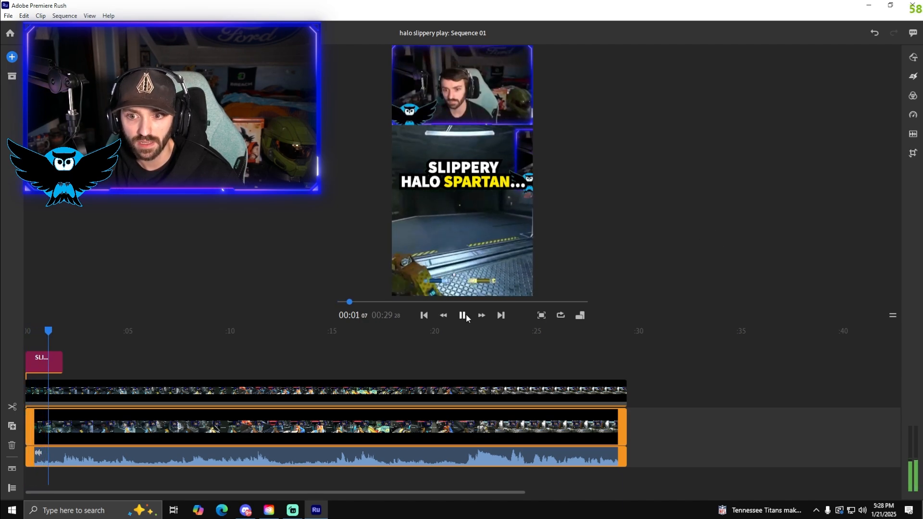
{"action": "left_click", "coordinate": [462, 315]}
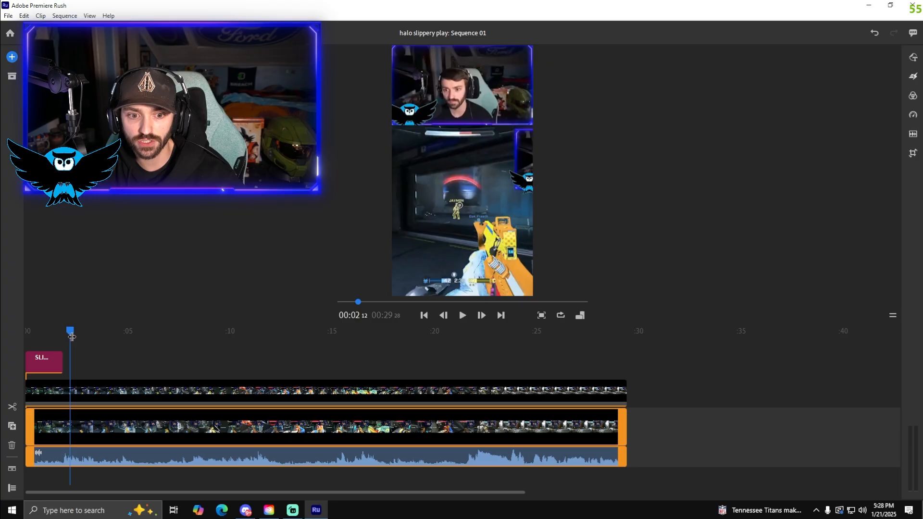
{"action": "left_click_drag", "start_coordinate": [72, 336], "coordinate": [63, 357]}
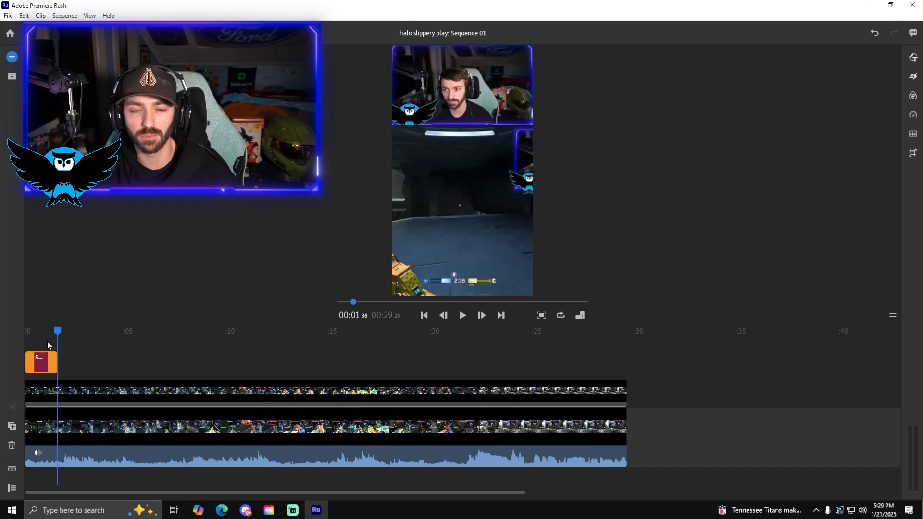
Play the short through from the start, split the webcam and gameplay clips at 00:28:48 and delete the leftover ending
{"action": "left_click_drag", "start_coordinate": [38, 333], "coordinate": [22, 330]}
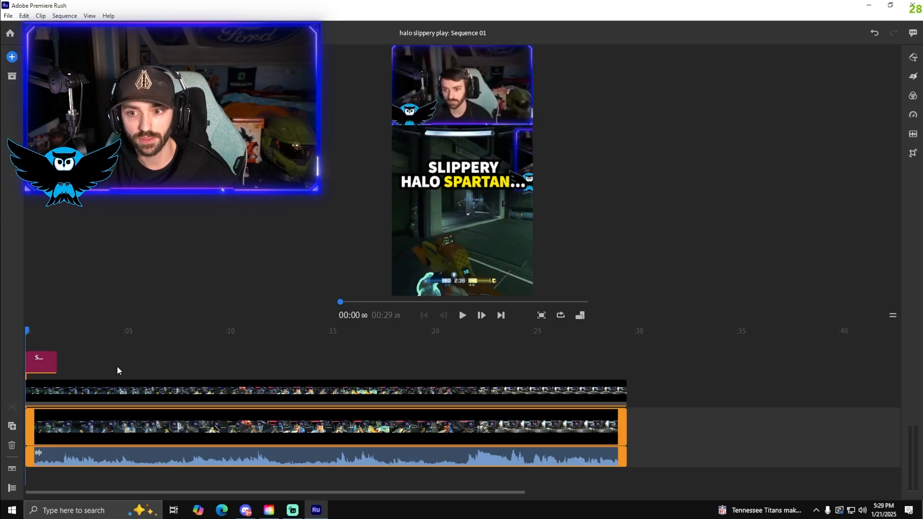
{"action": "left_click", "coordinate": [465, 316]}
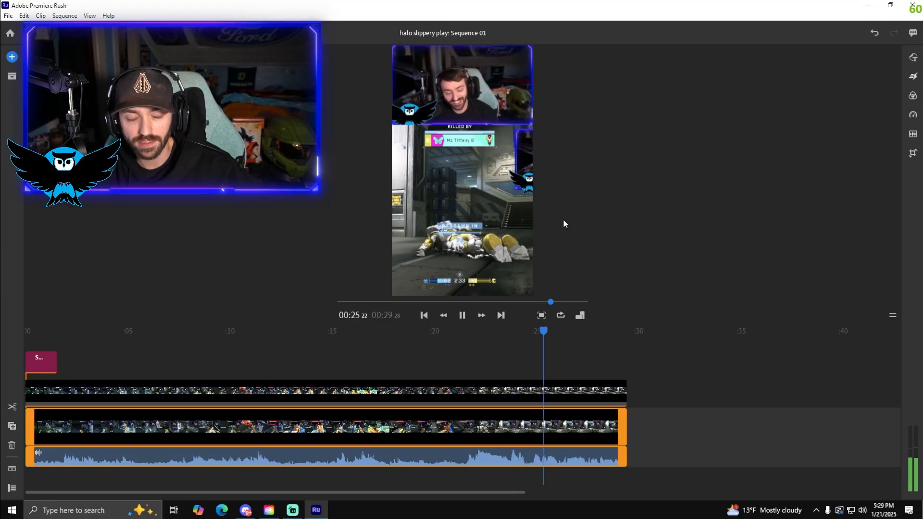
{"action": "left_click", "coordinate": [462, 316]}
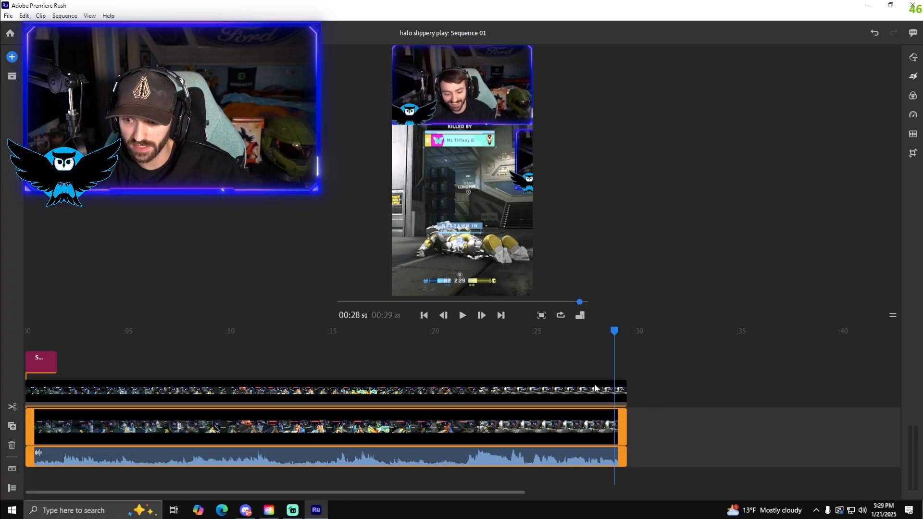
{"action": "left_click", "coordinate": [463, 315]}
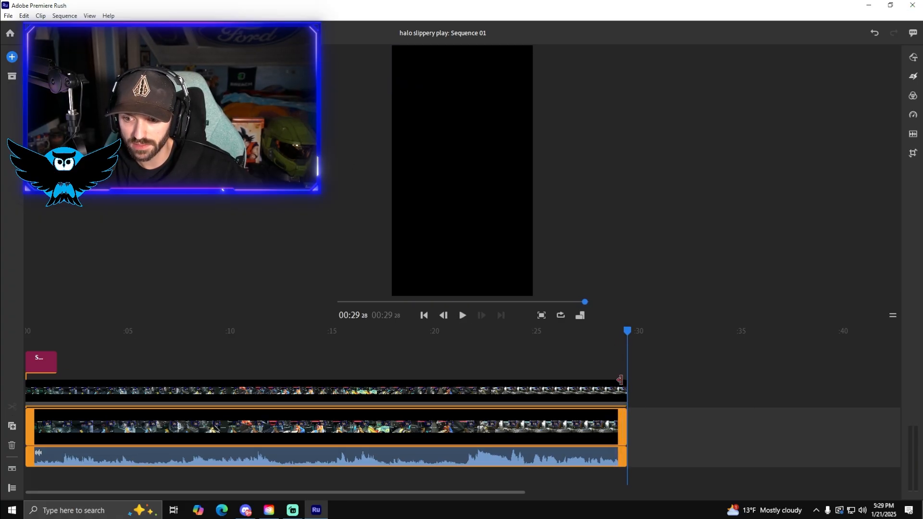
{"action": "left_click", "coordinate": [556, 361]}
{"action": "left_click", "coordinate": [463, 315]}
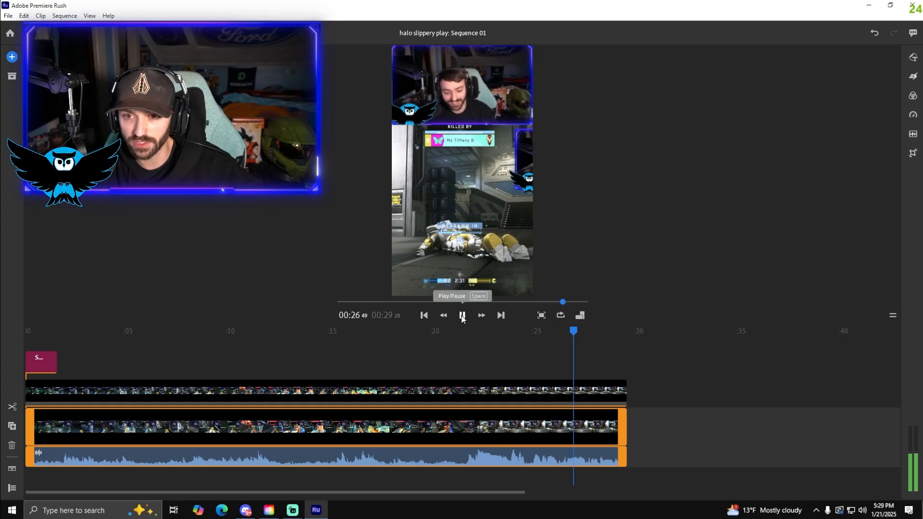
{"action": "left_click", "coordinate": [462, 317]}
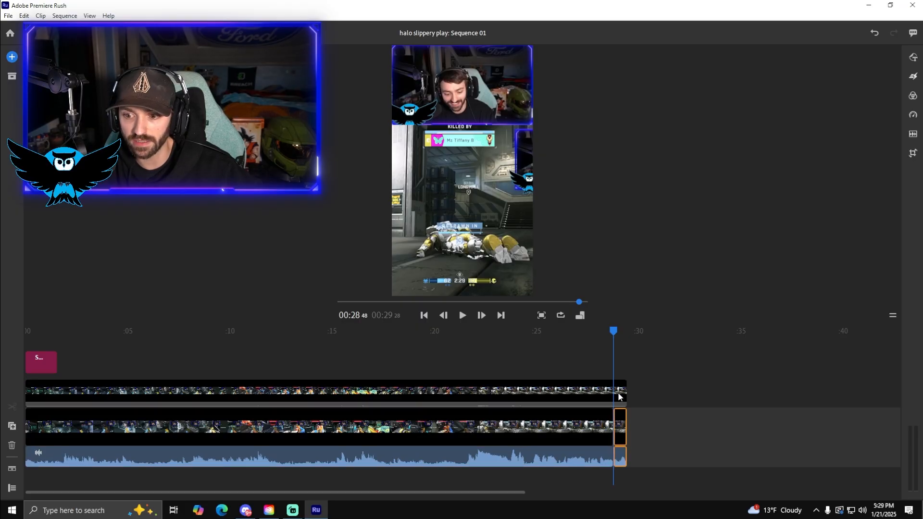
{"action": "left_click", "coordinate": [105, 405]}
{"action": "left_click", "coordinate": [12, 406]}
{"action": "left_click", "coordinate": [618, 431]}
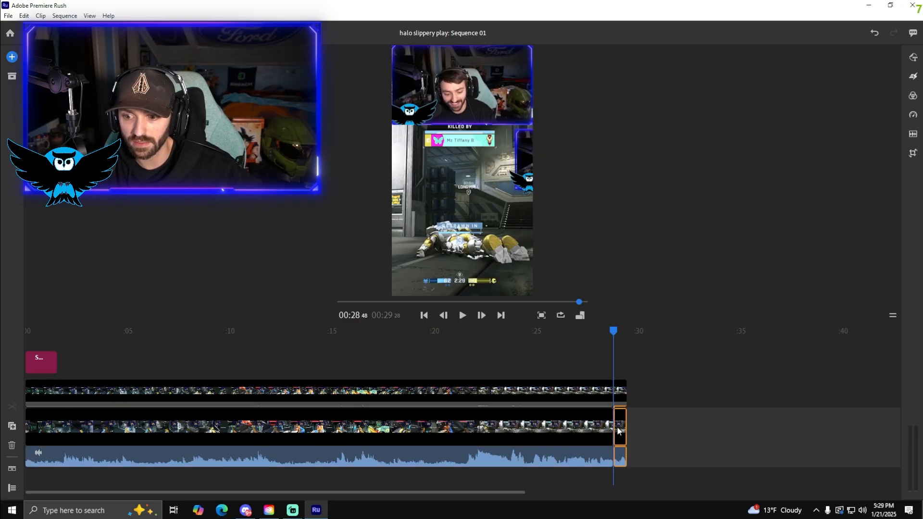
{"action": "left_click", "coordinate": [12, 446]}
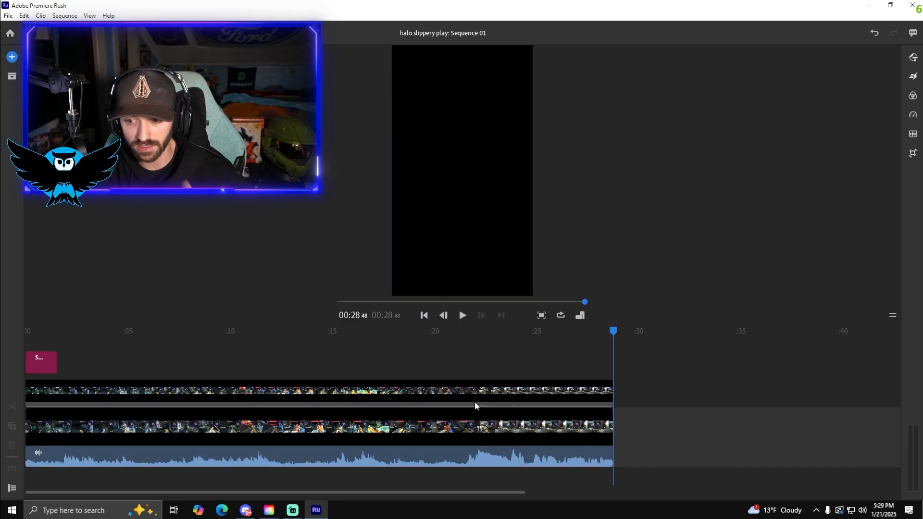
Find the moment just after the player's death and split only the webcam clip there, at 00:22:17
{"action": "left_click", "coordinate": [385, 373]}
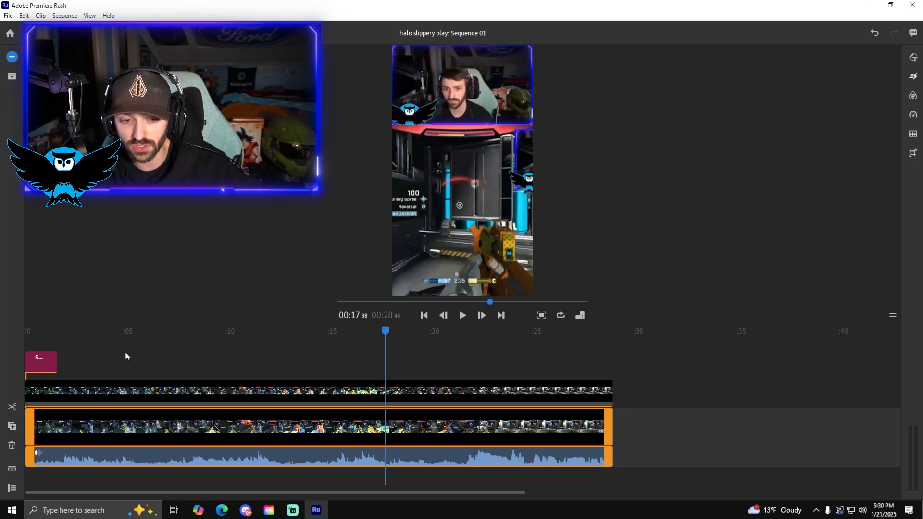
{"action": "left_click", "coordinate": [38, 335]}
{"action": "left_click_drag", "start_coordinate": [37, 333], "coordinate": [449, 342]}
{"action": "left_click", "coordinate": [462, 314]}
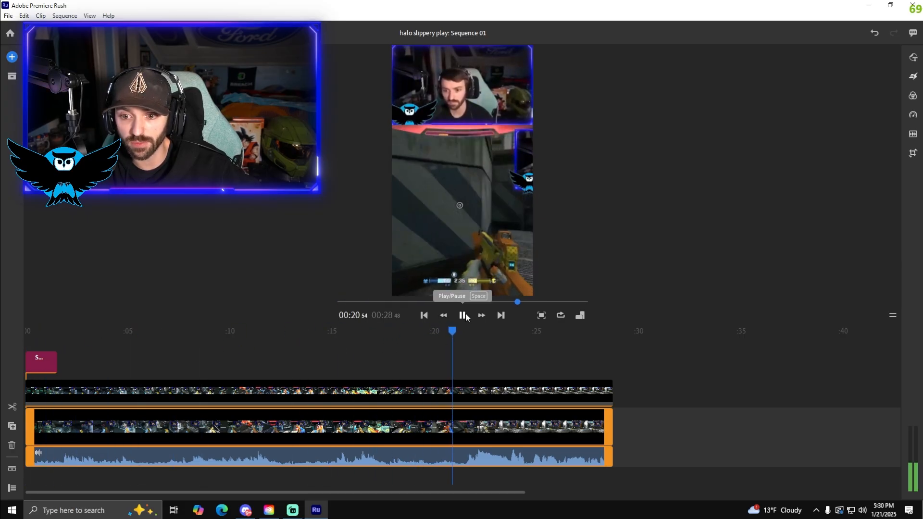
{"action": "left_click", "coordinate": [462, 315]}
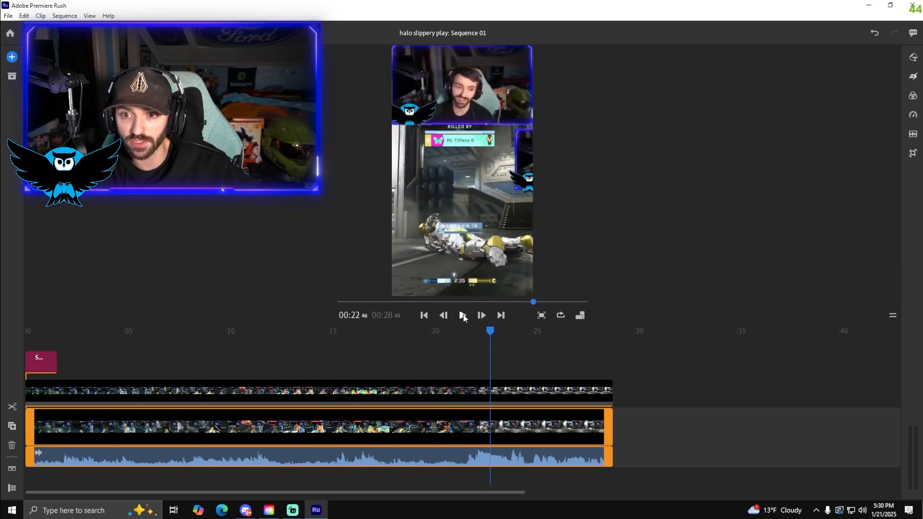
{"action": "left_click", "coordinate": [451, 351]}
{"action": "left_click", "coordinate": [463, 315]}
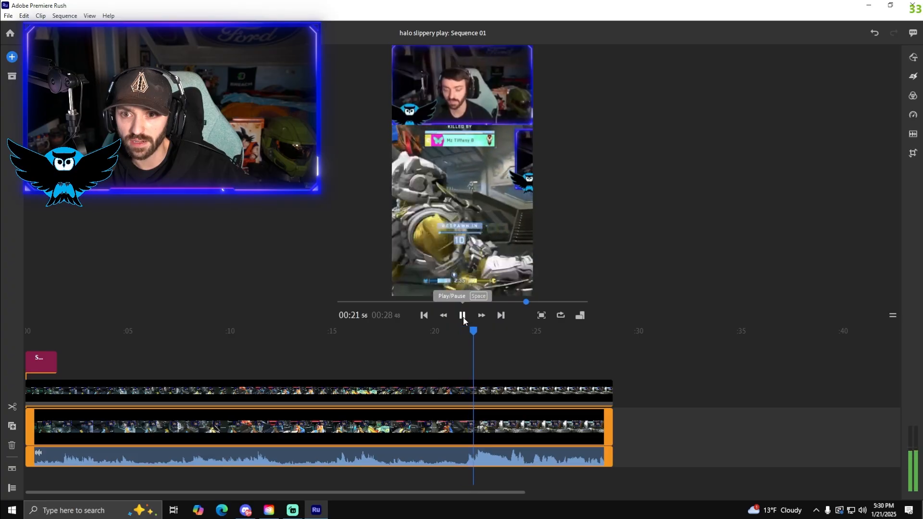
{"action": "left_click", "coordinate": [463, 315]}
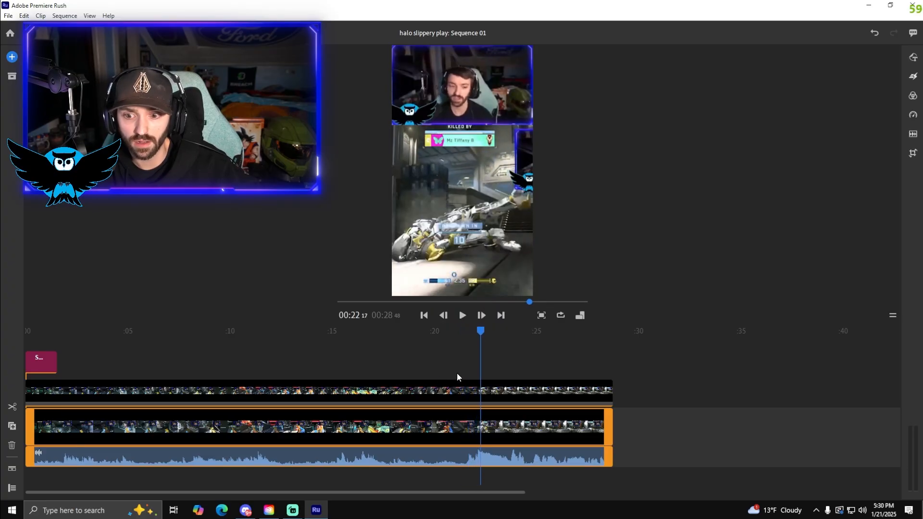
{"action": "left_click", "coordinate": [483, 389]}
{"action": "left_click", "coordinate": [12, 408]}
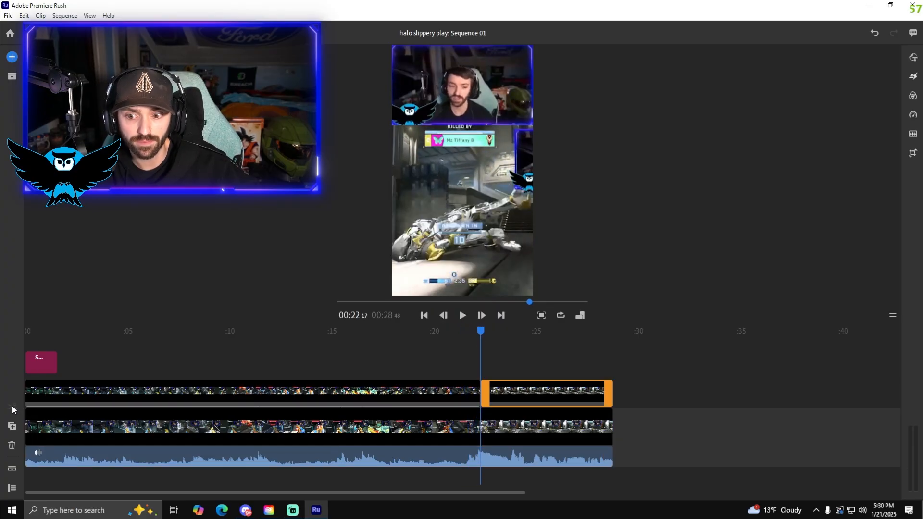
Enlarge the webcam picture in the second webcam piece so it overfills the frame width and reaches further down over the gameplay
{"action": "left_click", "coordinate": [468, 156]}
{"action": "left_click_drag", "start_coordinate": [537, 148], "coordinate": [546, 213]}
{"action": "mouse_move", "coordinate": [550, 181]}
{"action": "left_mouse_down"}
{"action": "mouse_move", "coordinate": [564, 180]}
{"action": "mouse_move", "coordinate": [558, 185]}
{"action": "left_mouse_up"}
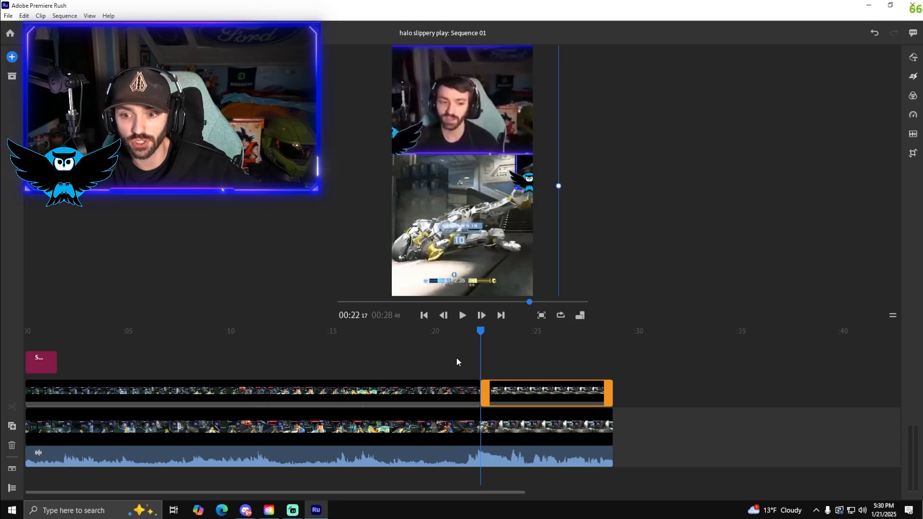
Play back the ending with the webcam zoom, and review the whole short from the beginning
{"action": "left_click", "coordinate": [457, 419]}
{"action": "key", "text": "space"}
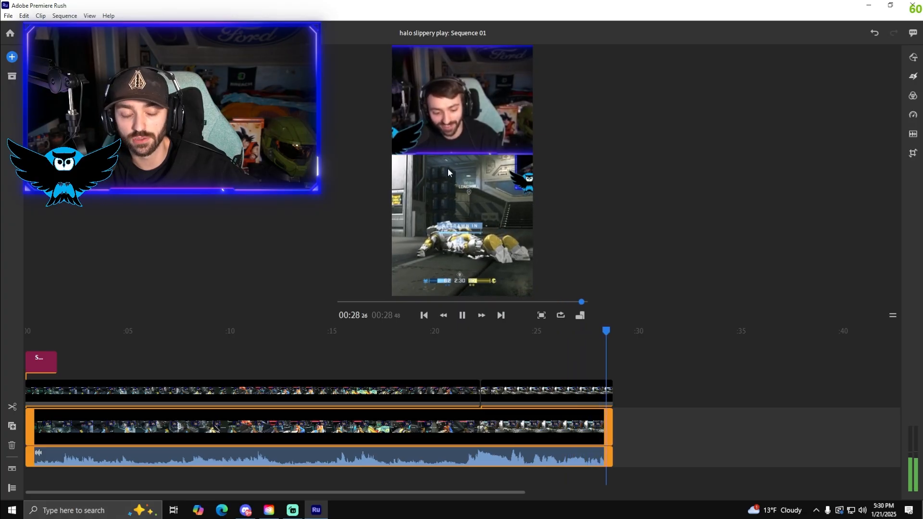
{"action": "left_click_drag", "start_coordinate": [36, 334], "coordinate": [20, 333]}
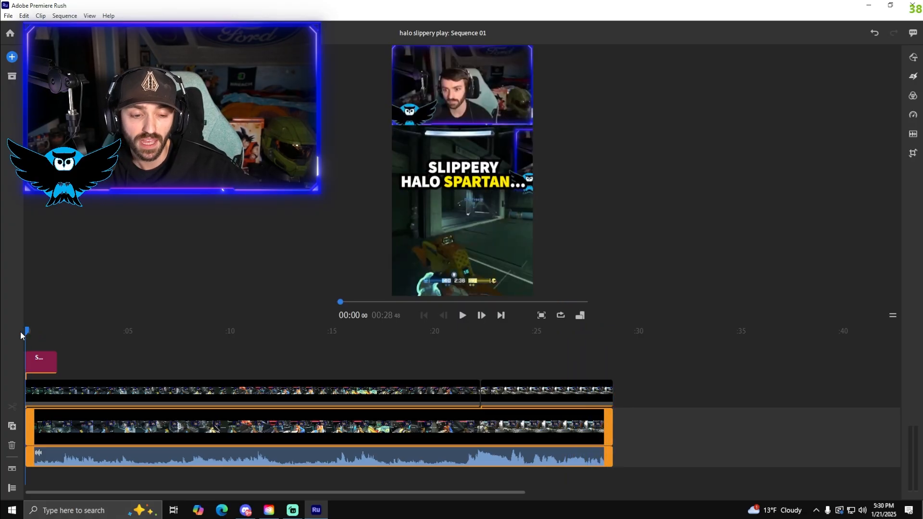
{"action": "left_click", "coordinate": [465, 318]}
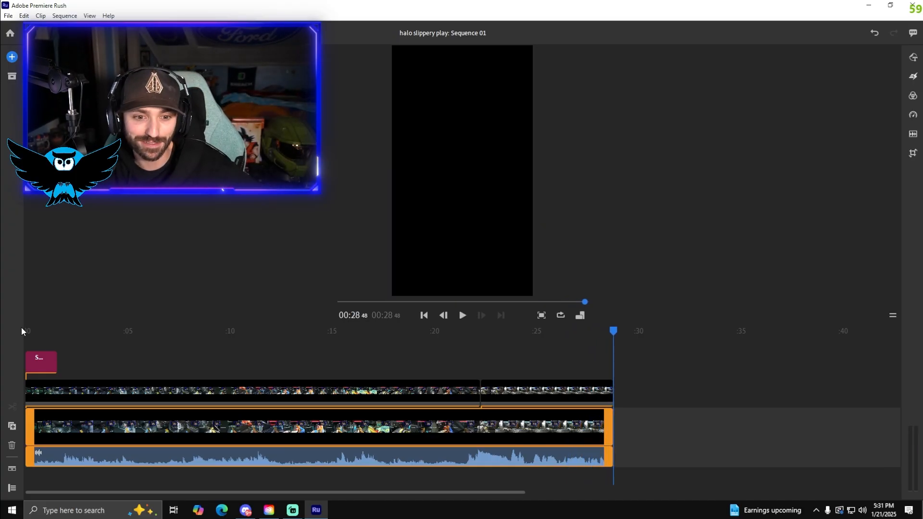
{"action": "left_click", "coordinate": [37, 331]}
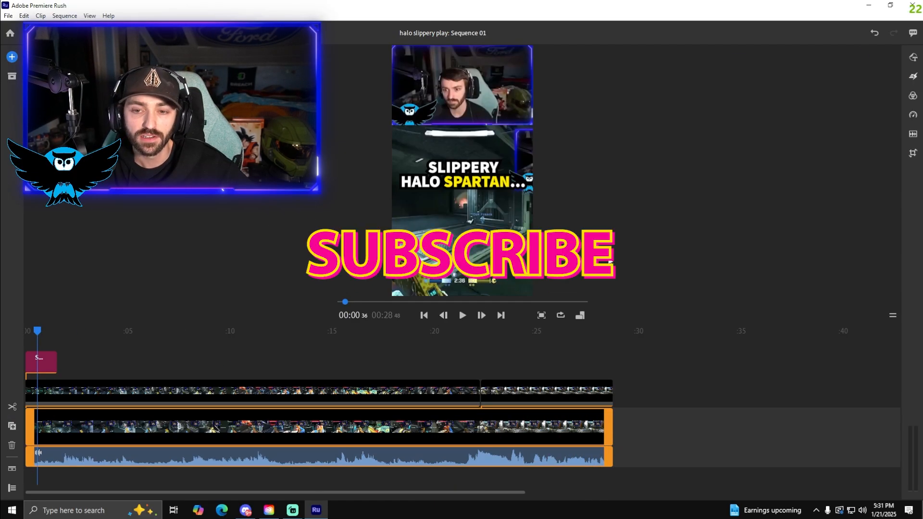